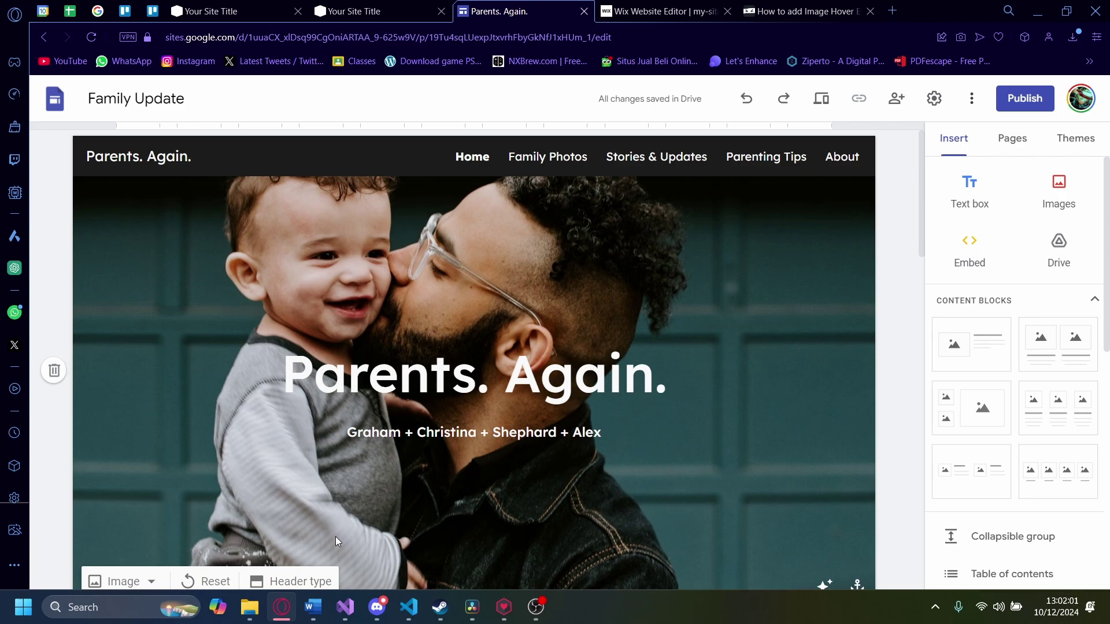
Leave the Family Update title editing and switch to the Image Hover Effects guide.
left_click(504, 376)
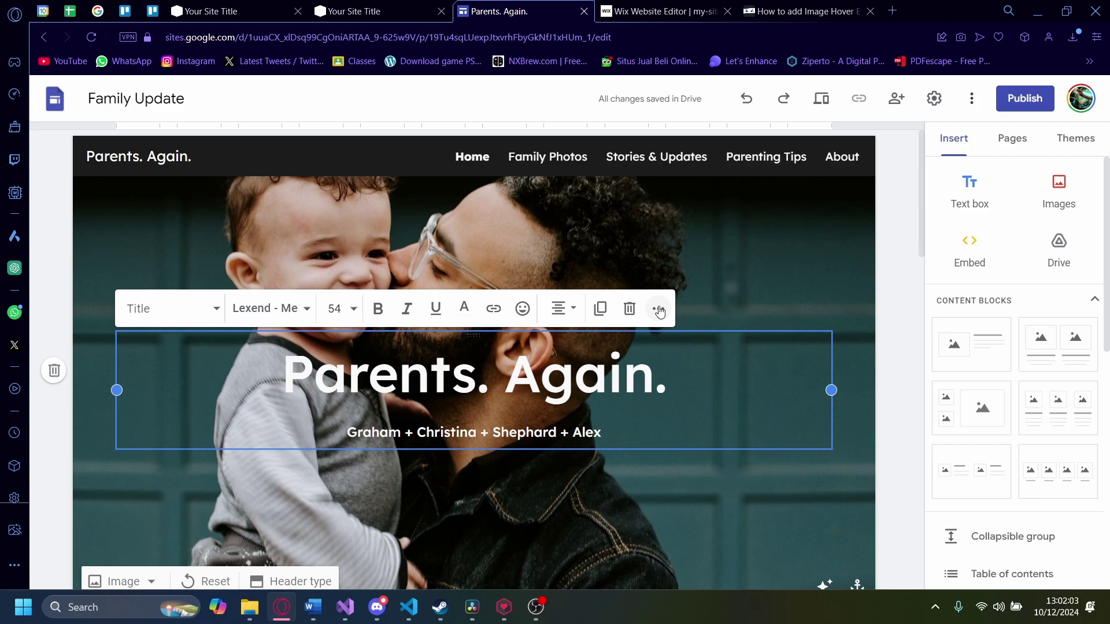
left_click(658, 308)
left_click(736, 292)
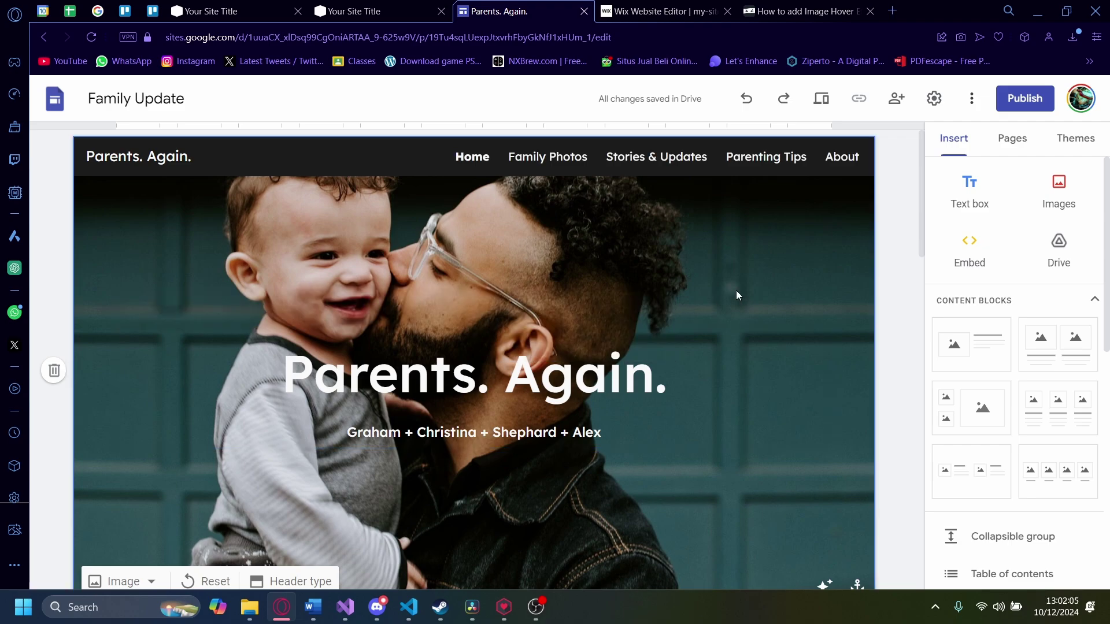
scroll(745, 347, "down", 6)
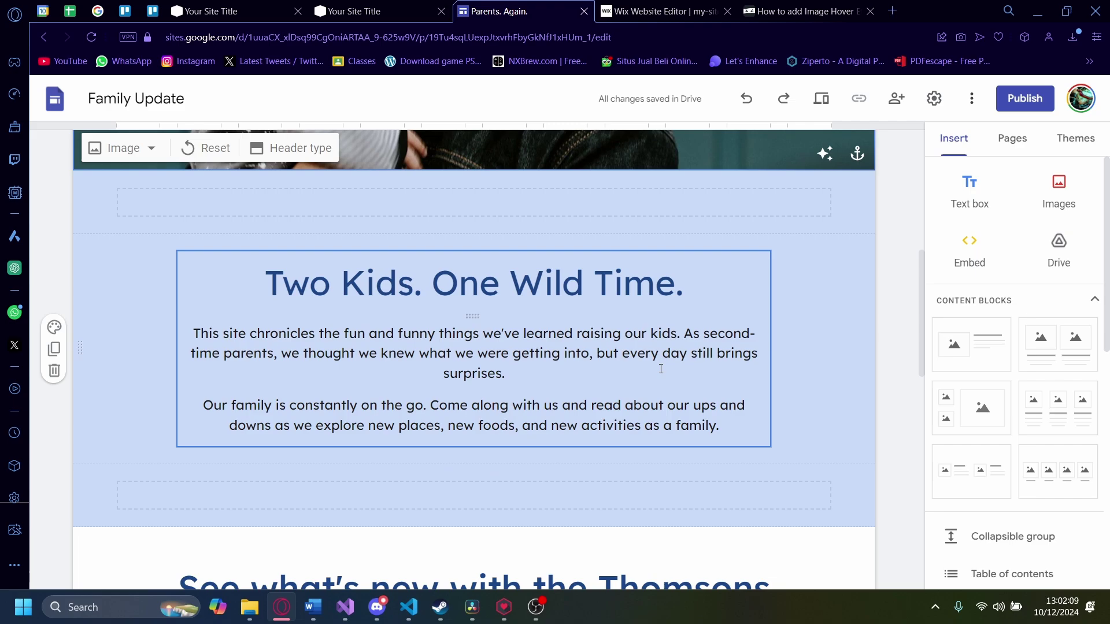
left_click(807, 7)
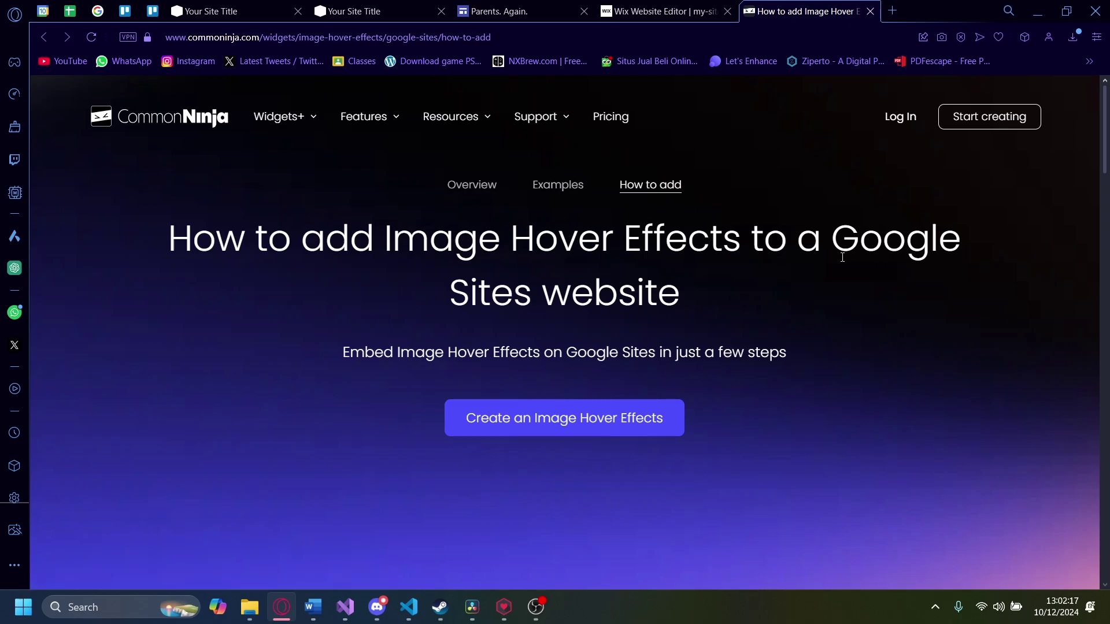
Scroll through the Common Ninja guide on adding Image Hover Effects to Google Sites.
scroll(842, 256, "down", 20)
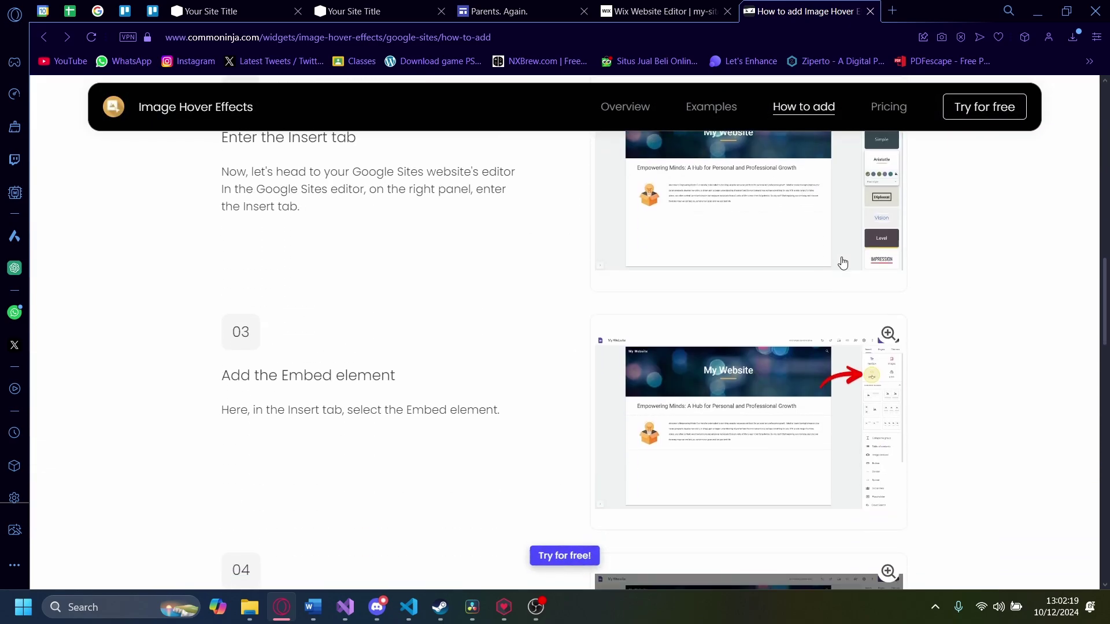
scroll(838, 264, "down", 10)
scroll(830, 275, "up", 20)
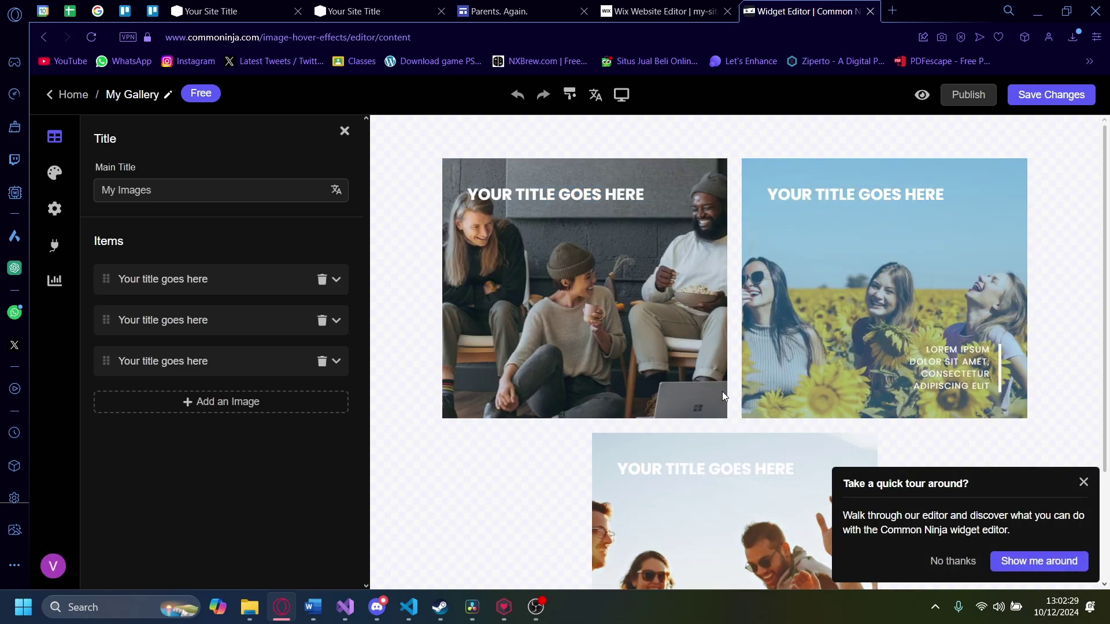
Dismiss the quick tour, expand the first gallery item, and close its media picker unchanged.
left_click(1083, 482)
scroll(677, 441, "down", 3)
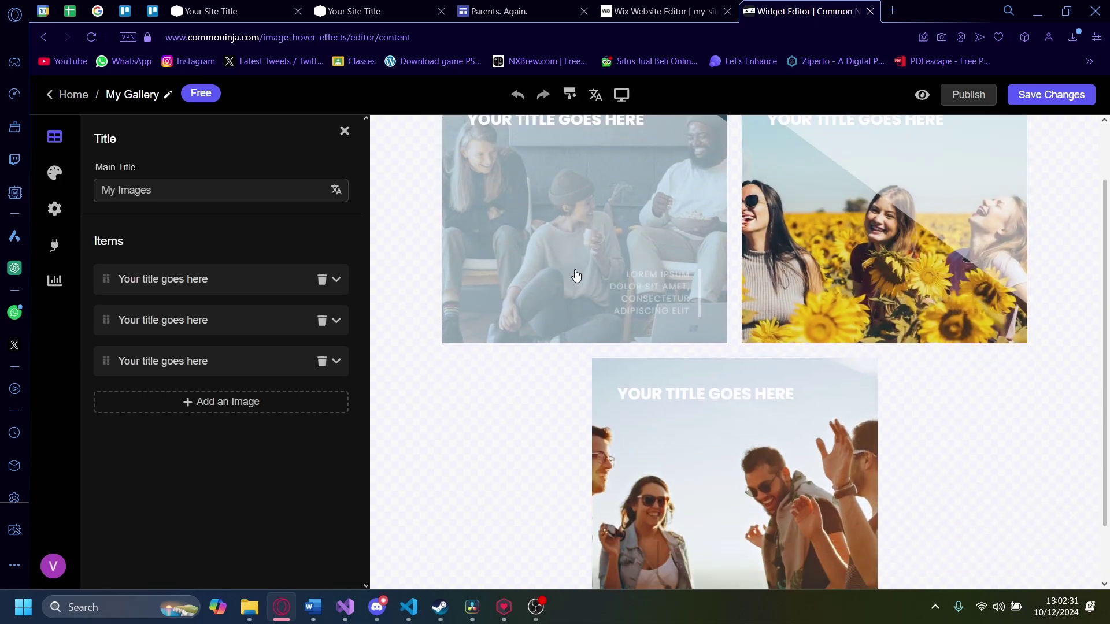
scroll(501, 376, "up", 3)
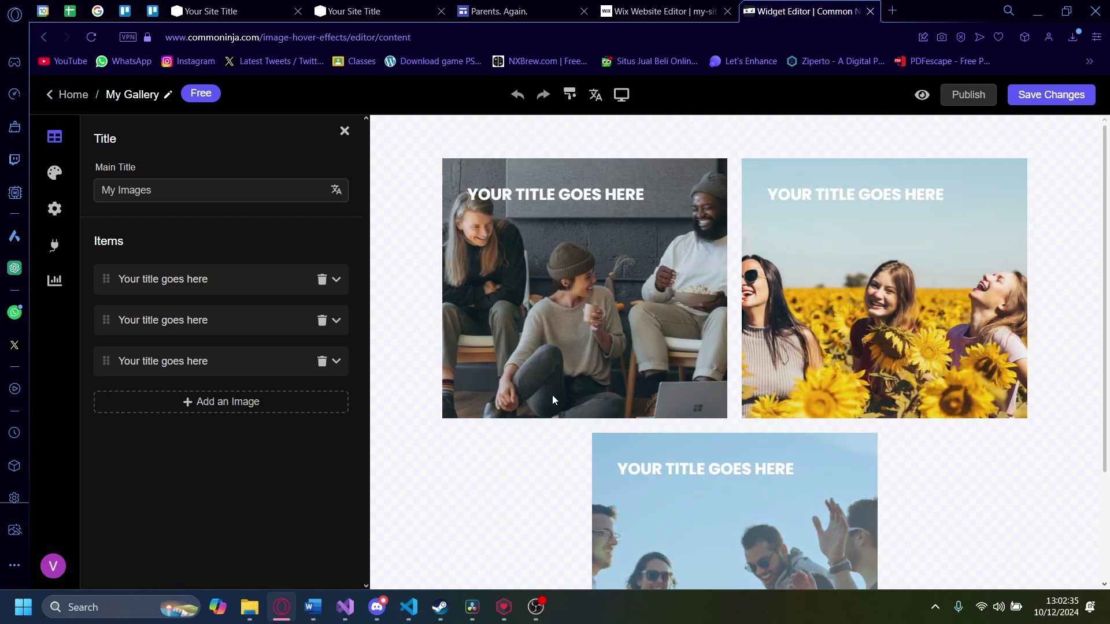
left_click(152, 282)
mouse_move(250, 357)
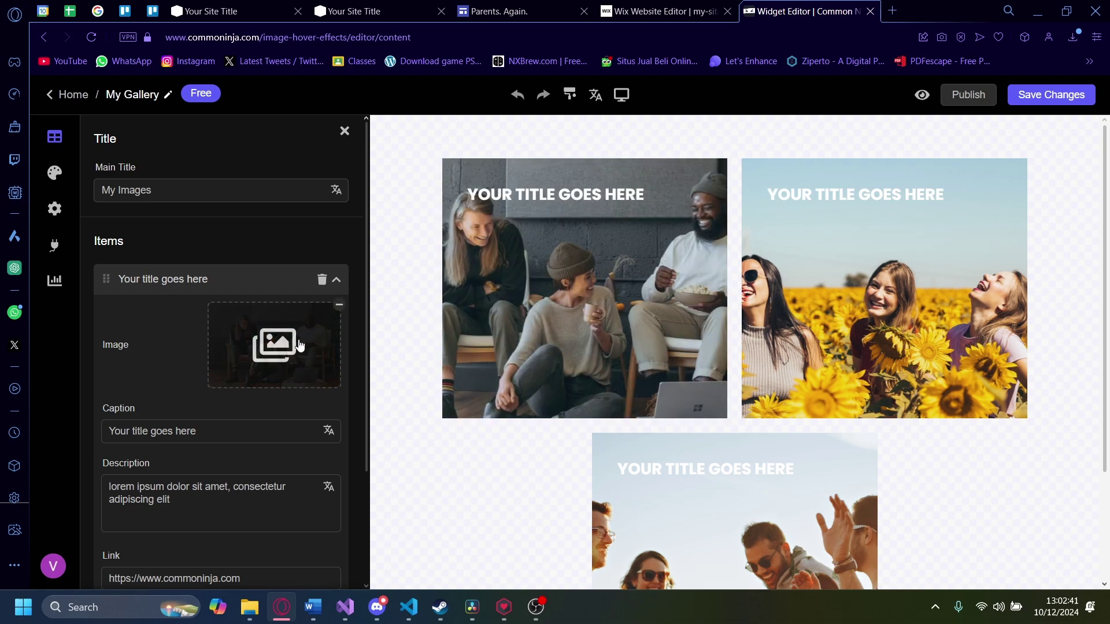
left_click(288, 355)
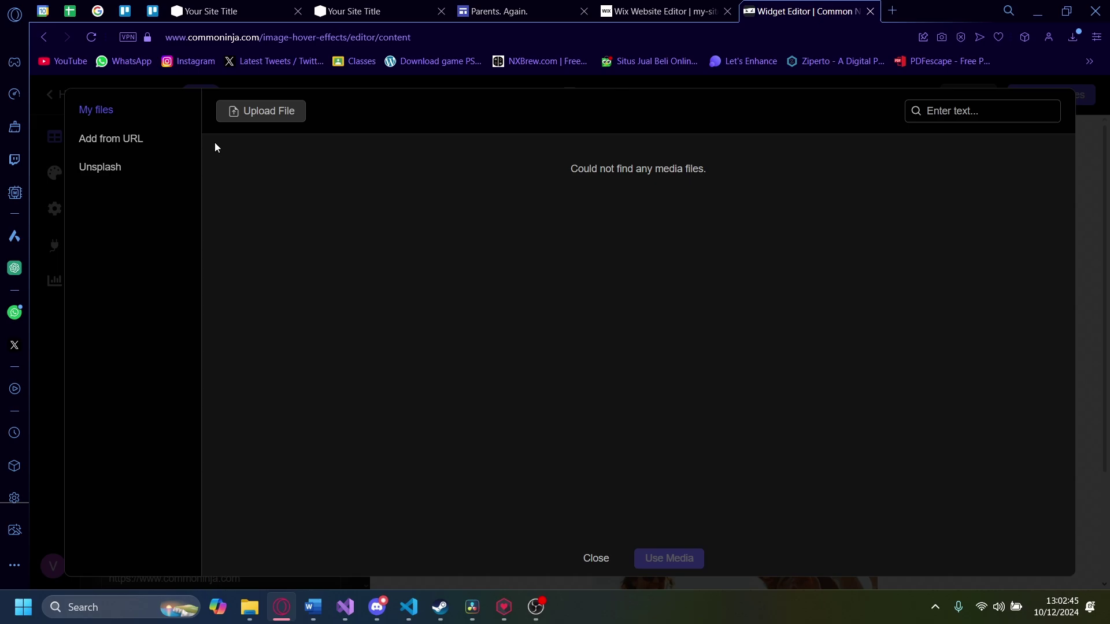
left_click(1079, 346)
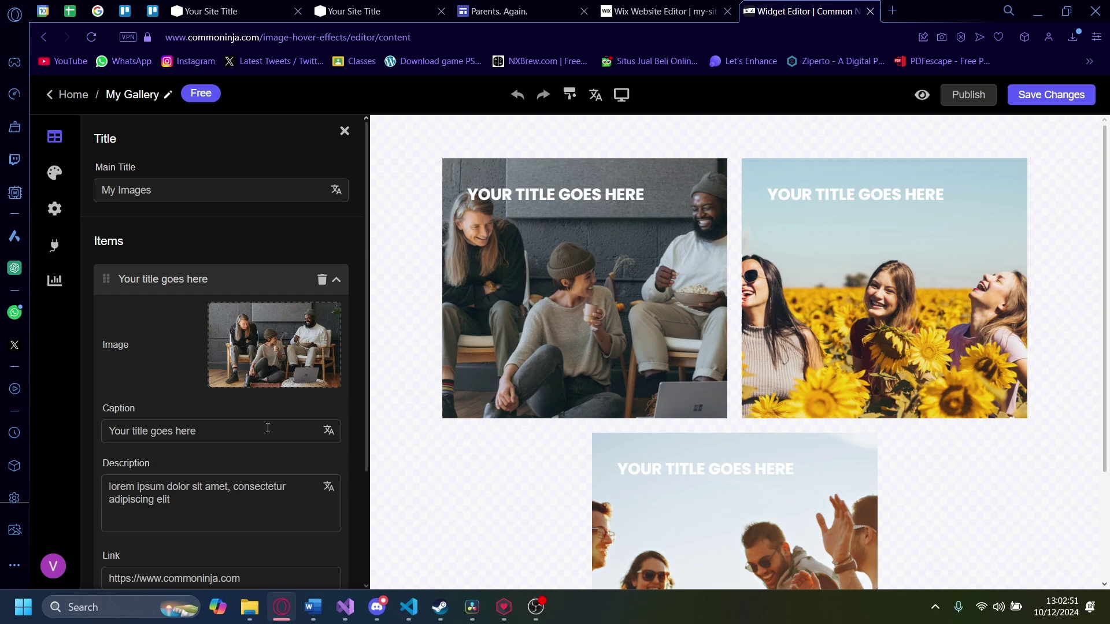
Replace the first item's caption with 'Example caption'.
left_click_drag(273, 428, 43, 439)
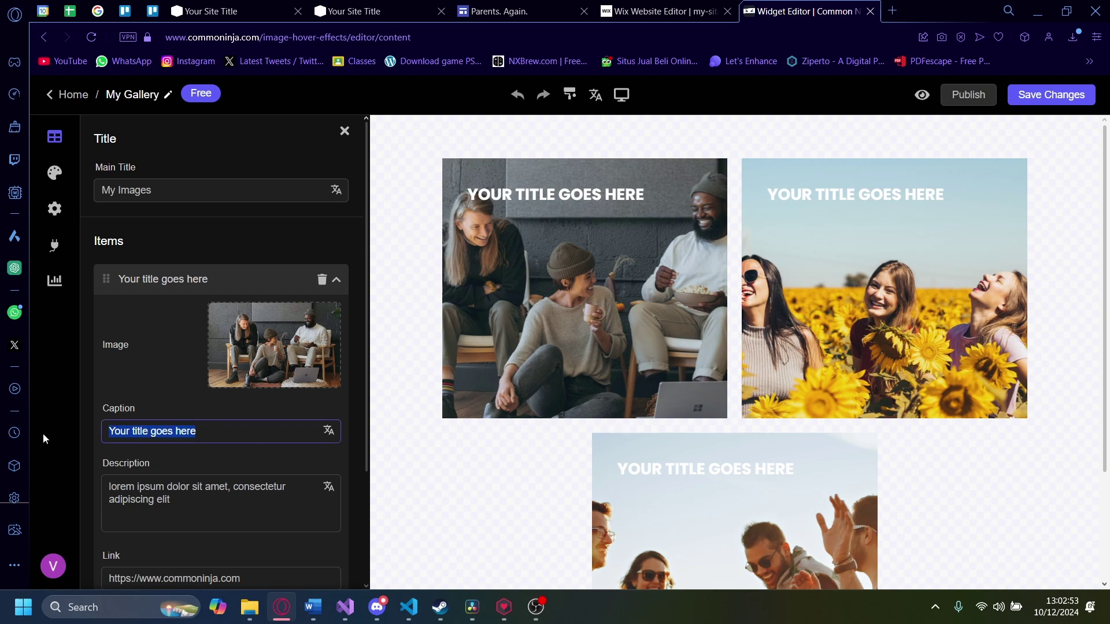
type("EE")
key("BackSpace")
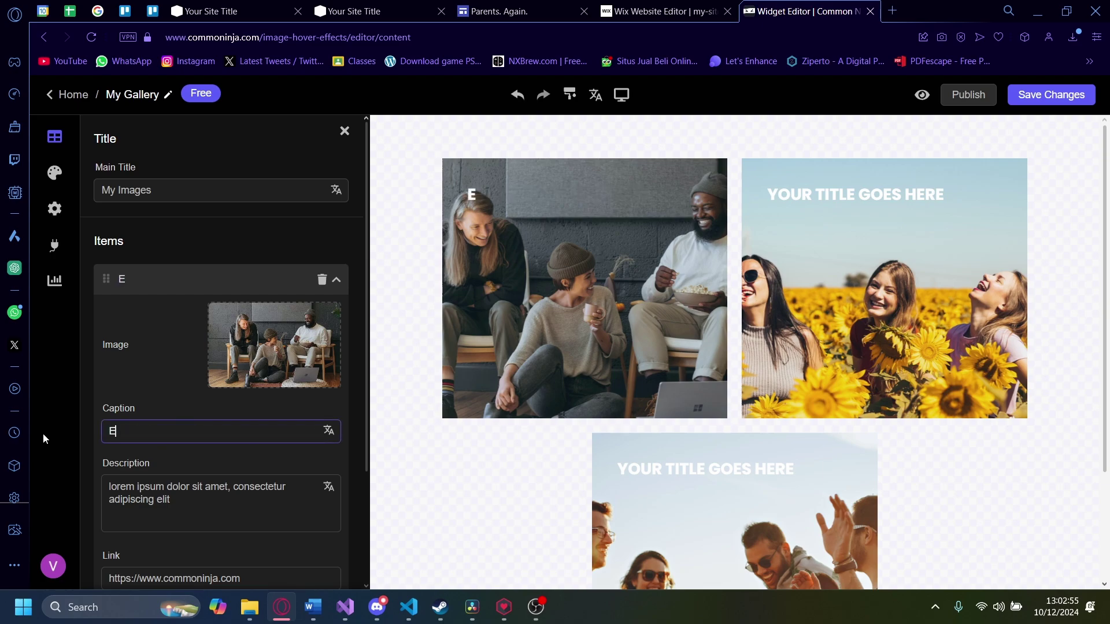
type("xample captio")
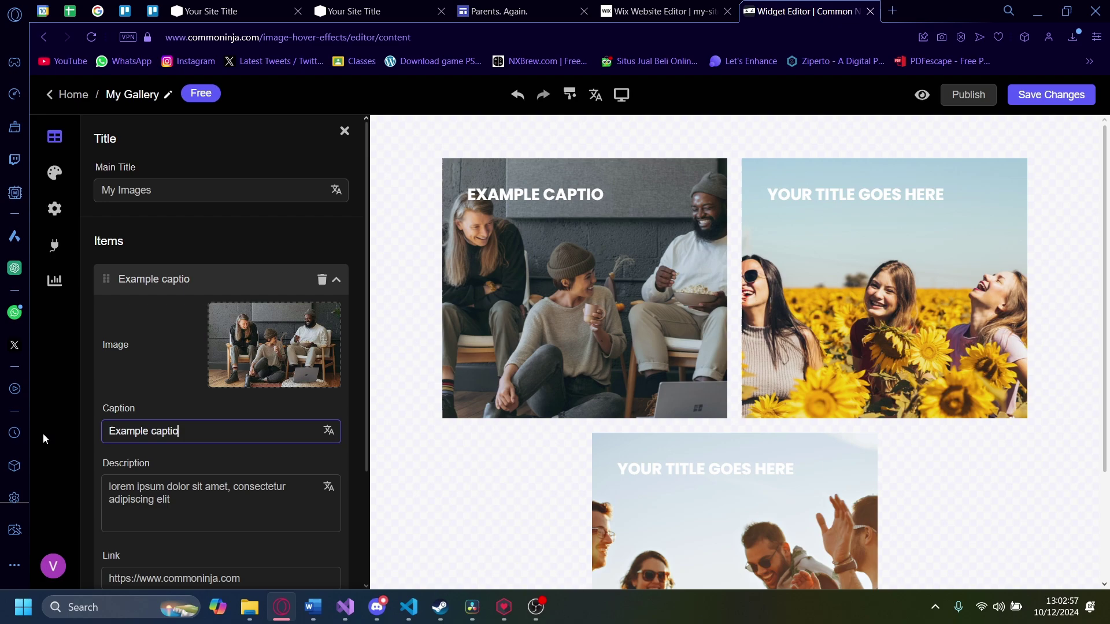
type("n")
Replace the first item's description with 'An example of a description'.
scroll(220, 405, "down", 1)
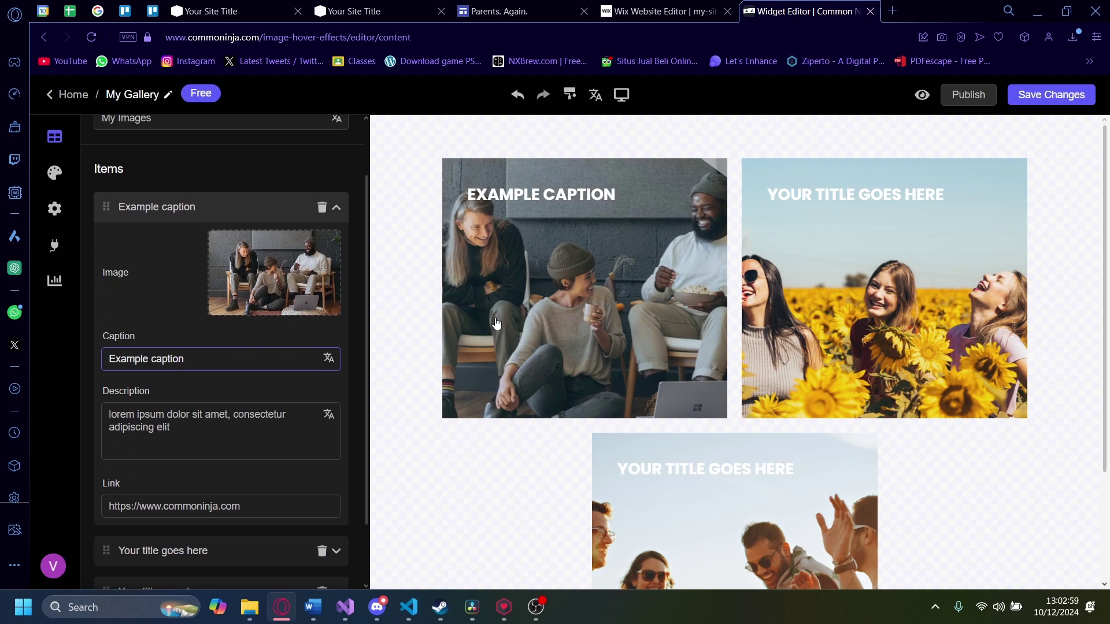
mouse_move(585, 334)
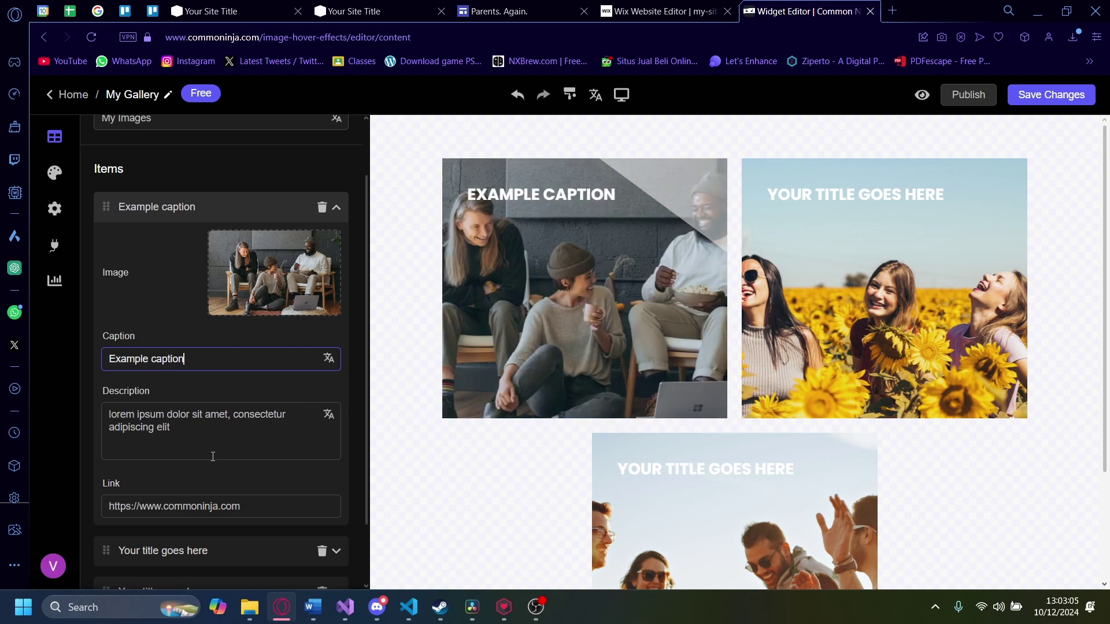
left_click_drag(213, 456, 60, 410)
key("BackSpace")
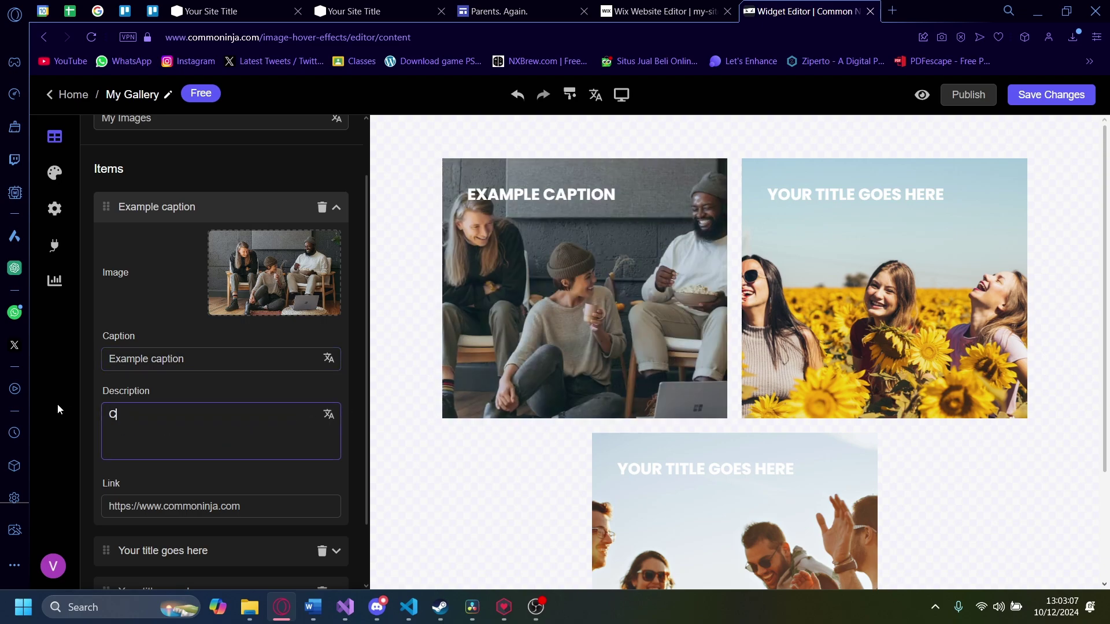
type("An example of a descr")
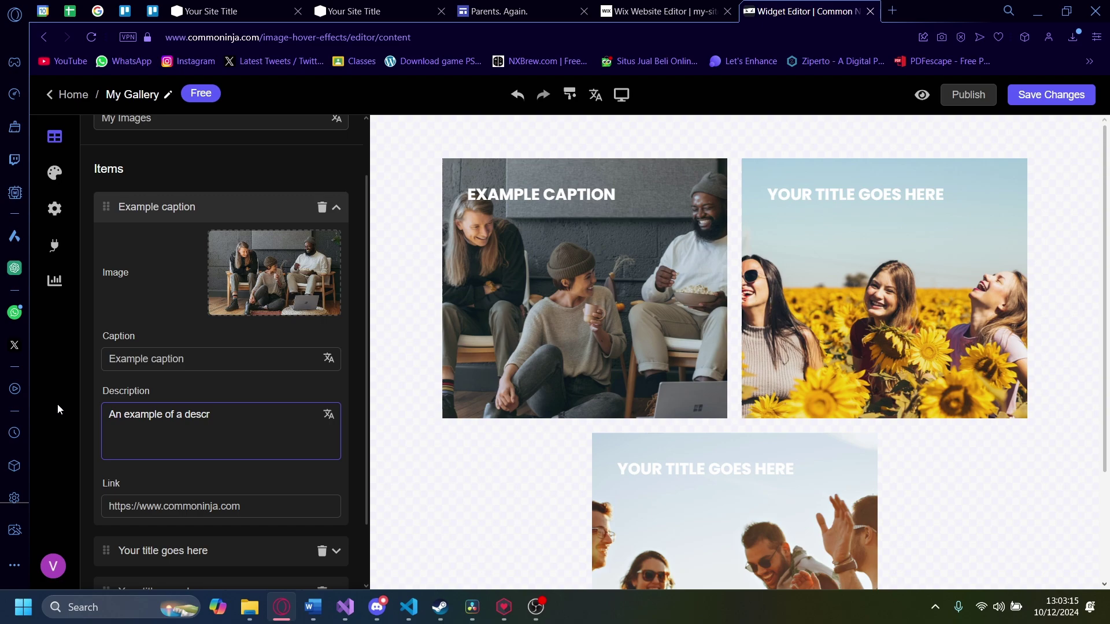
type("o")
key("BackSpace")
type("iption")
mouse_move(560, 323)
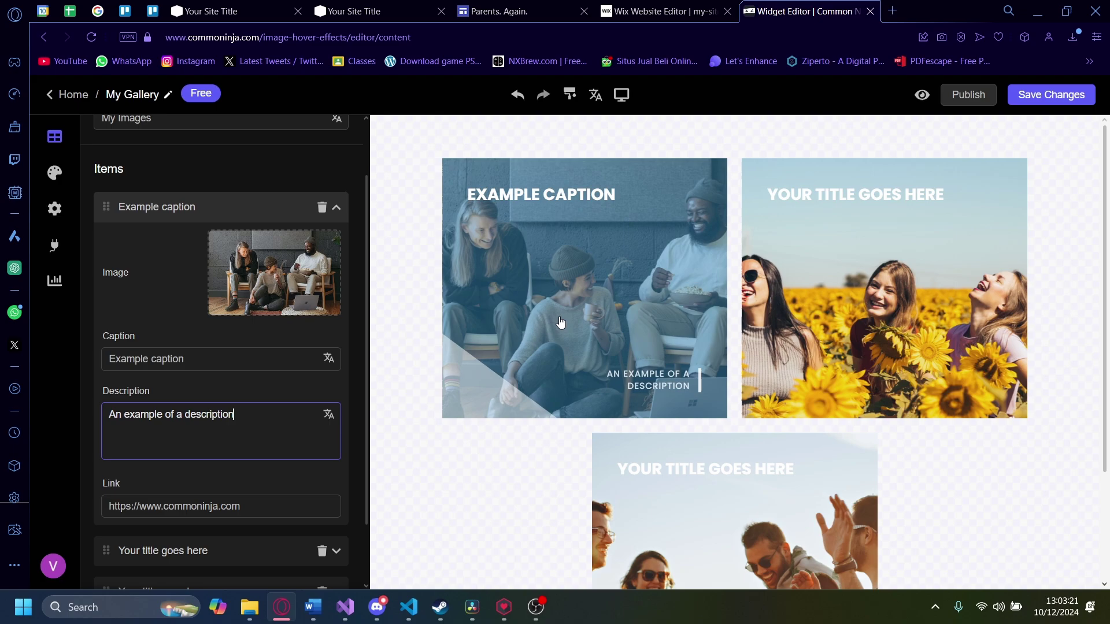
scroll(428, 399, "down", 1)
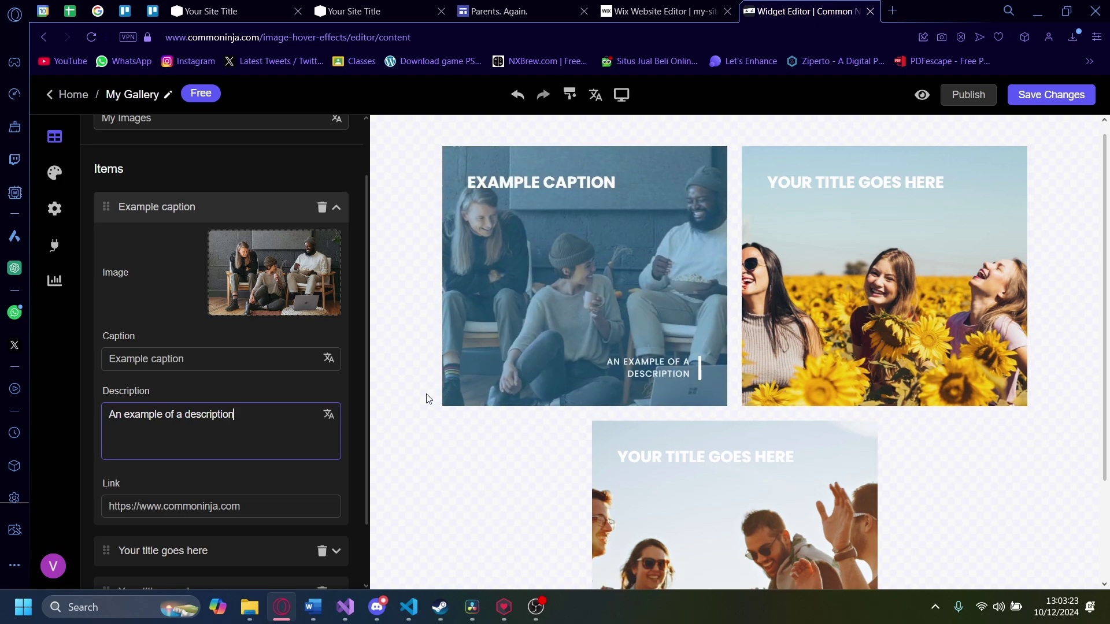
scroll(428, 399, "down", 1)
Move to the first item's link field and select its whole URL.
key("Tab")
scroll(550, 289, "up", 1)
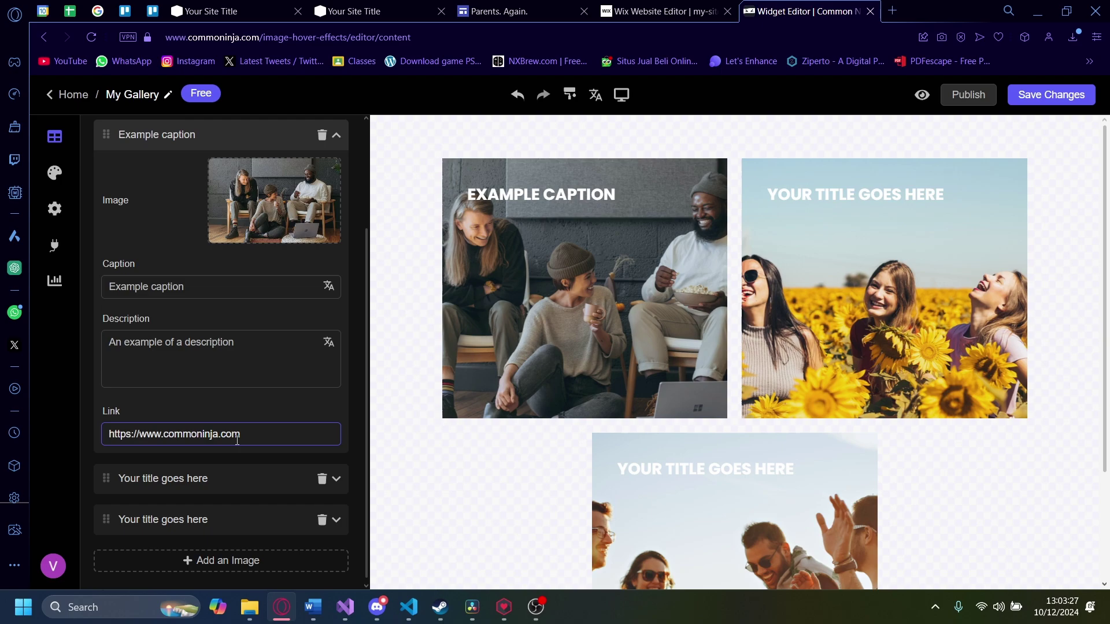
left_click_drag(237, 441, 126, 433)
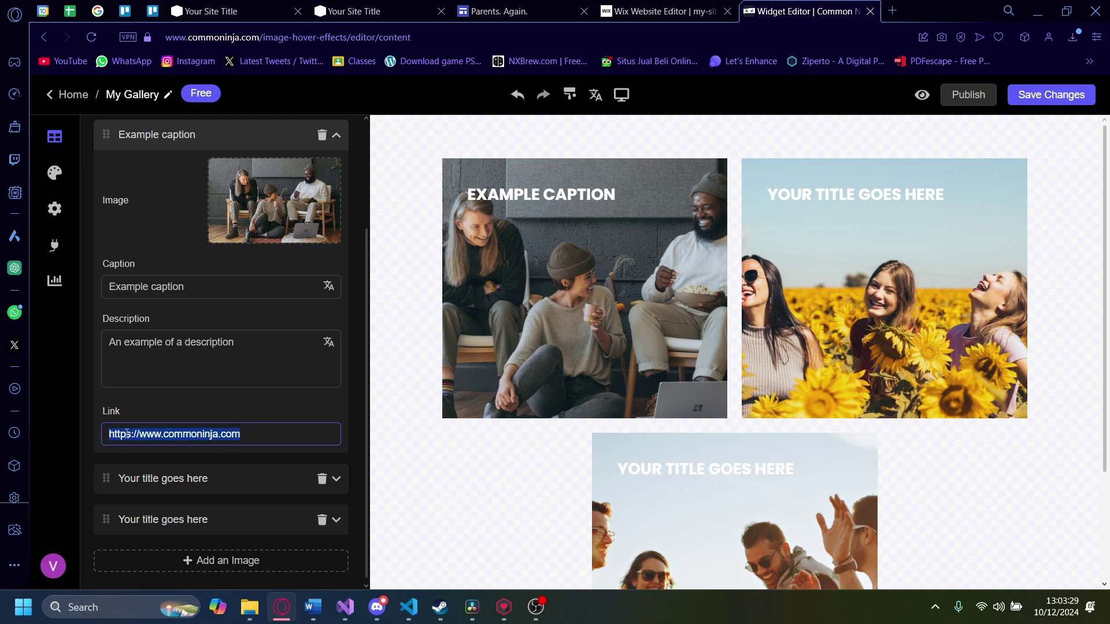
left_click(222, 436)
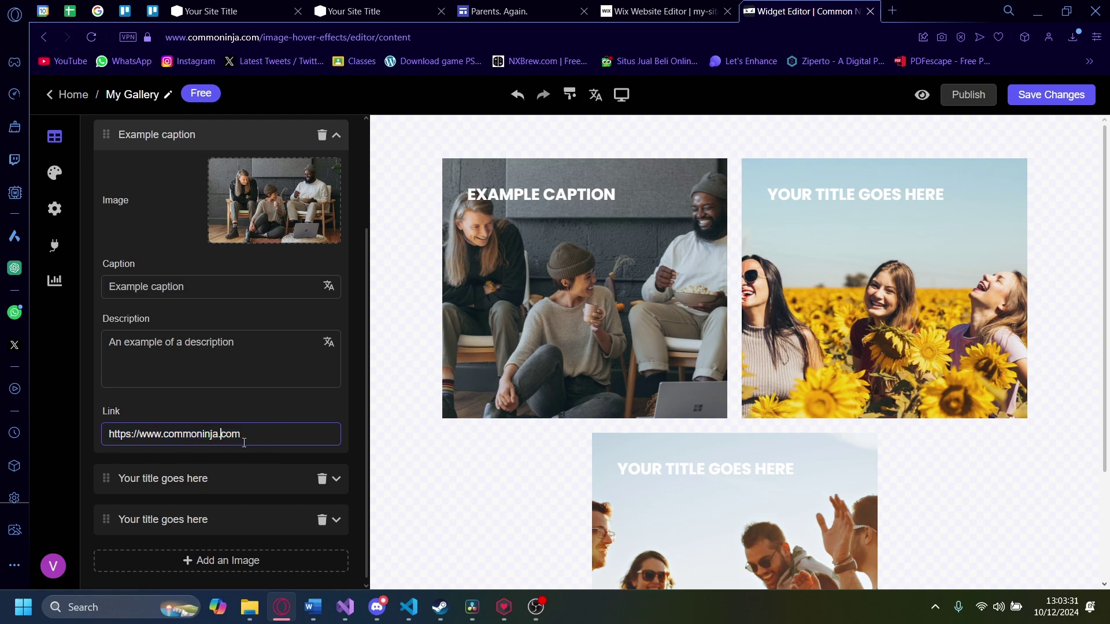
left_click_drag(267, 434, 66, 443)
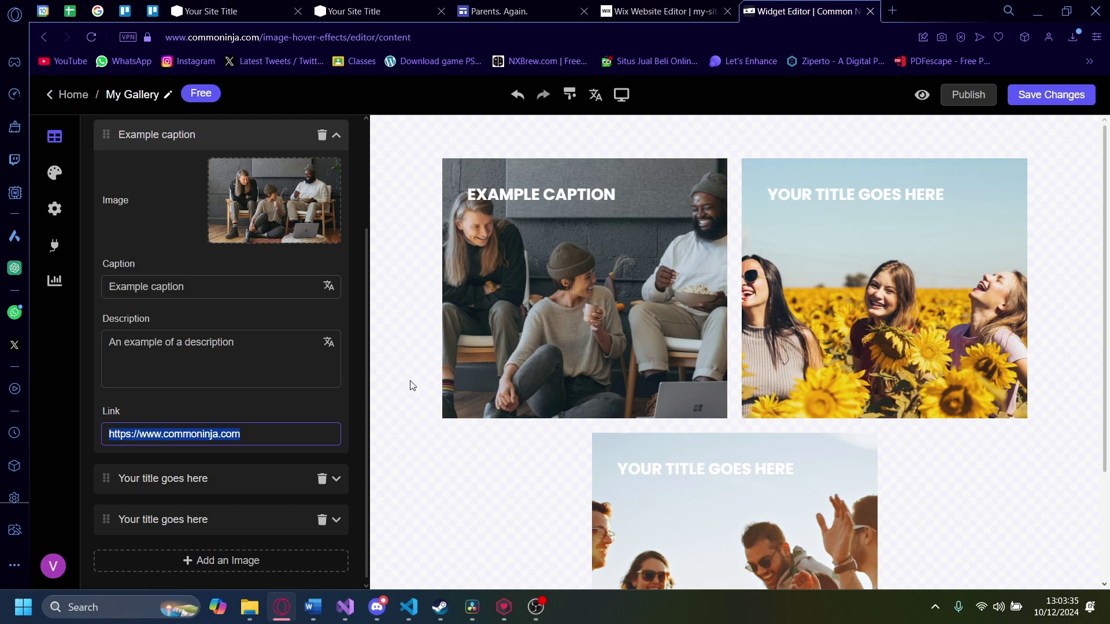
Try several hover effects in Styles and apply the row 5, column 3 boxed-description effect.
left_click(103, 137)
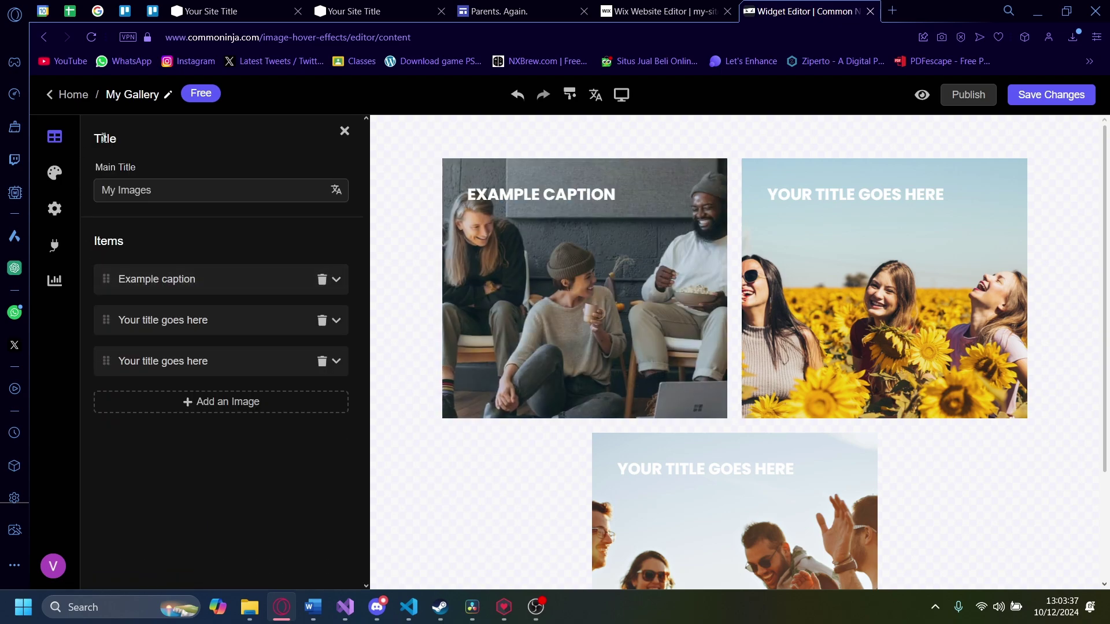
left_click(55, 175)
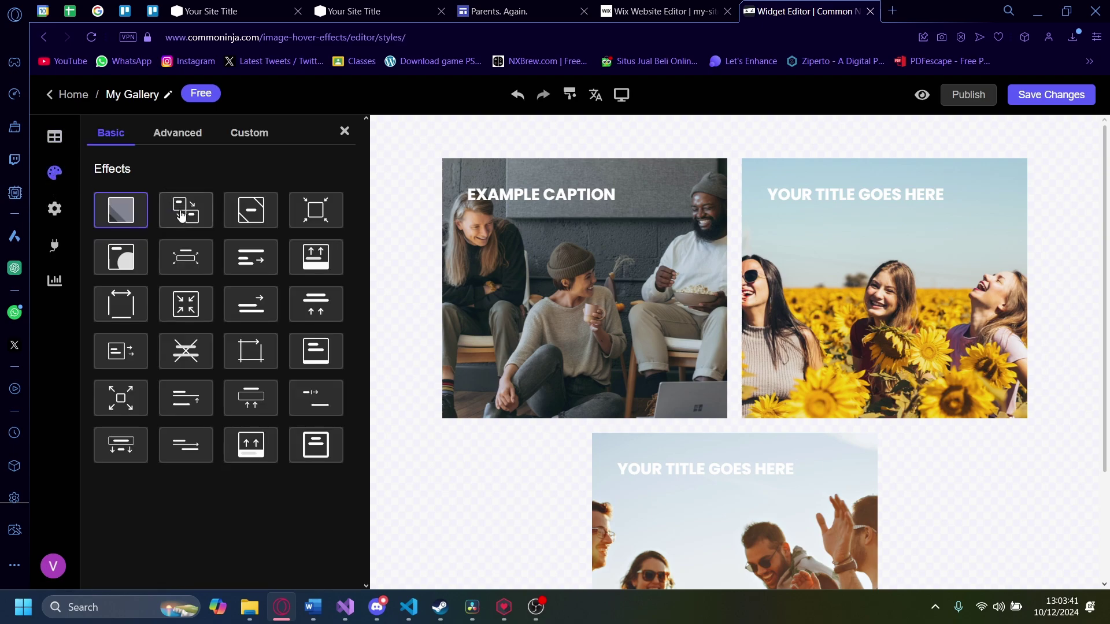
mouse_move(625, 263)
left_click(199, 213)
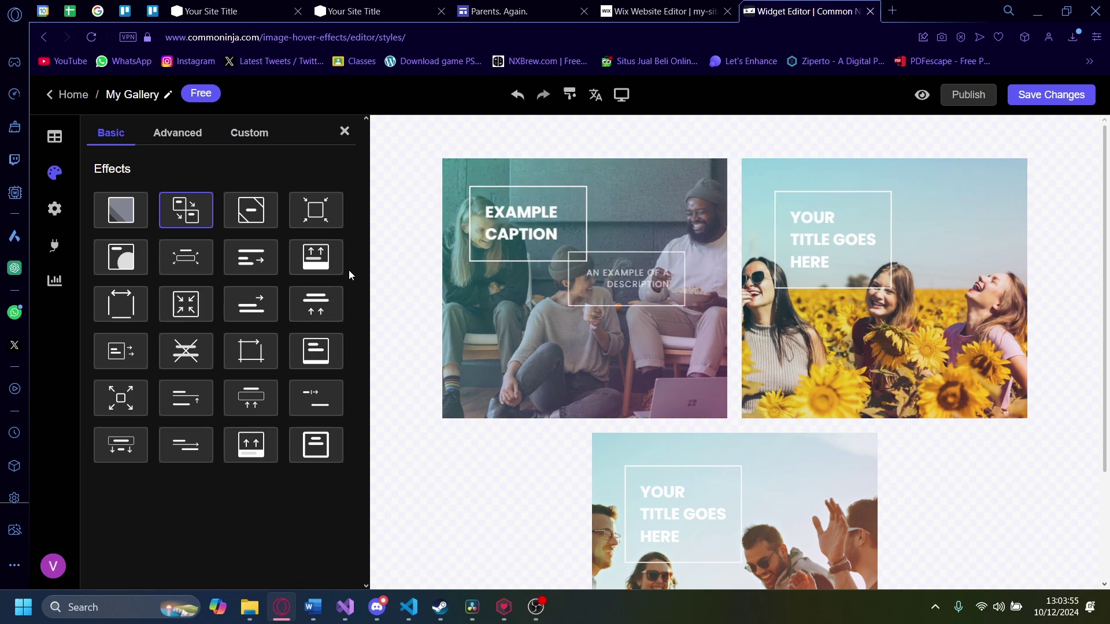
left_click(239, 221)
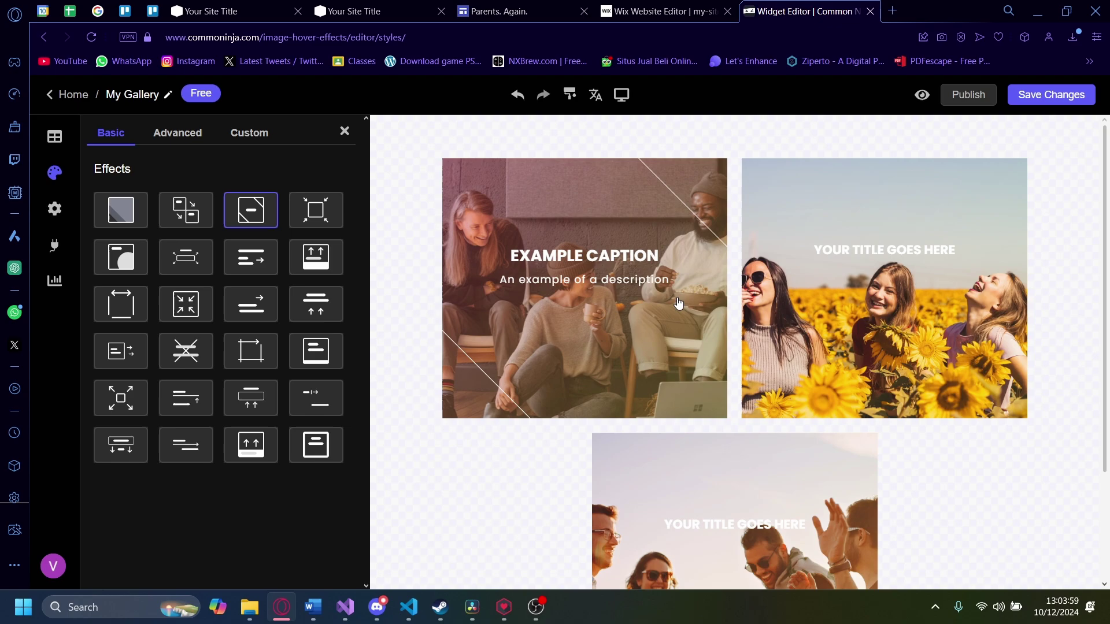
left_click(315, 210)
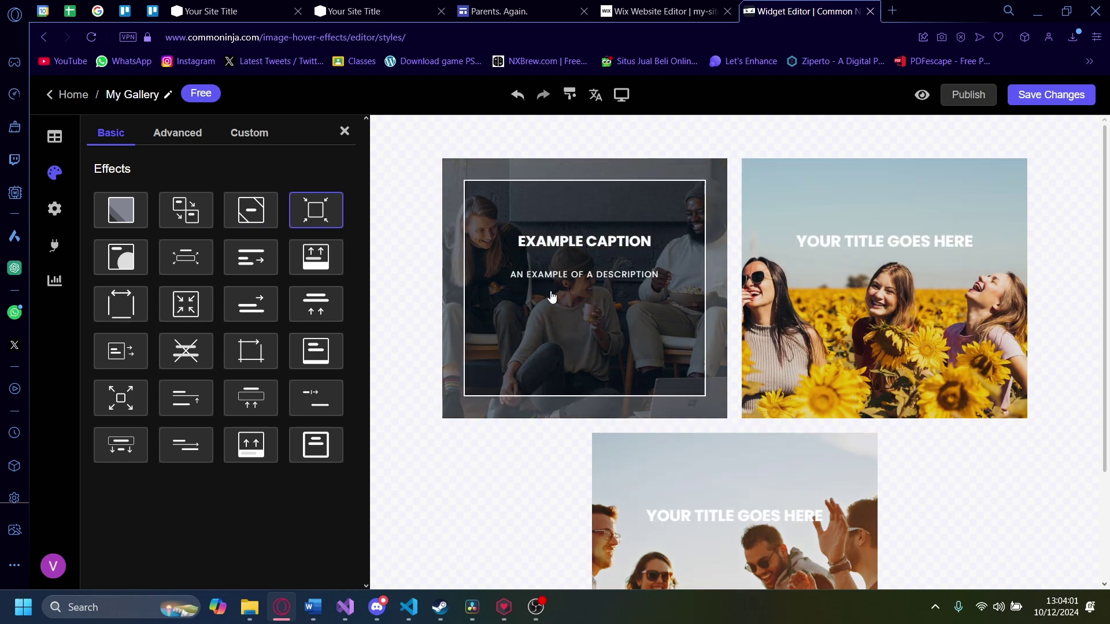
left_click(198, 311)
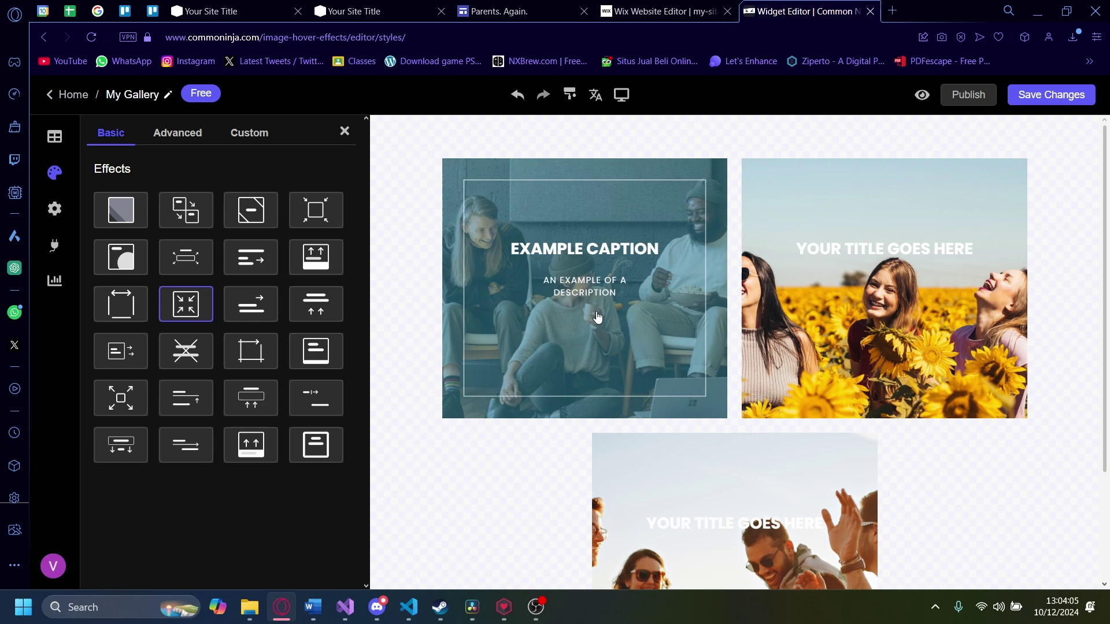
left_click(251, 397)
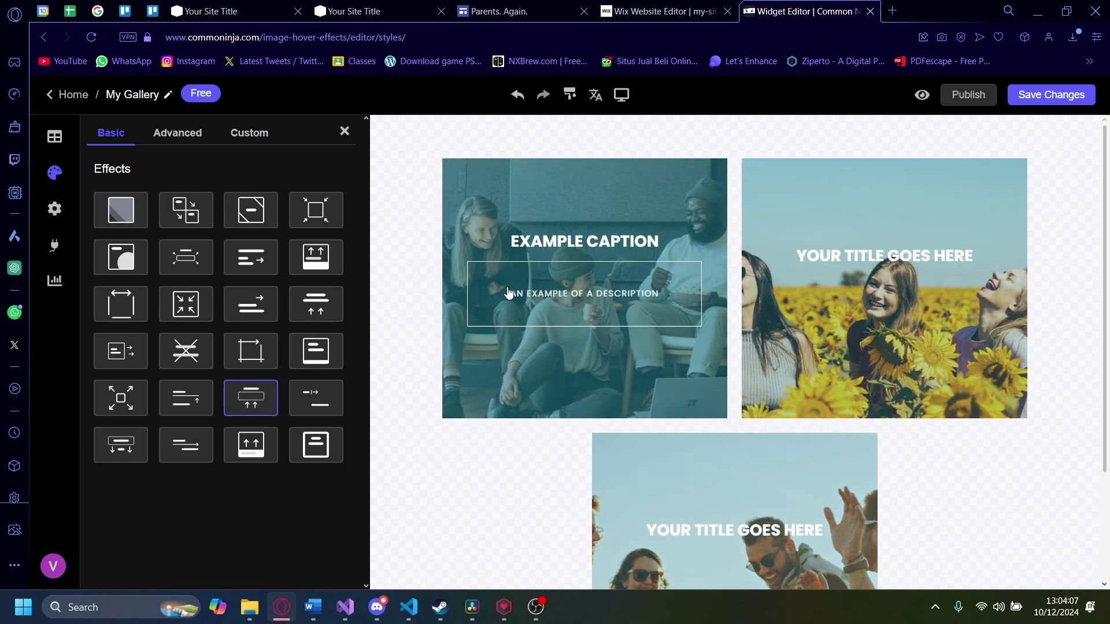
Look over the Advanced General, Grid and Content settings, then show the Custom style options.
left_click(180, 135)
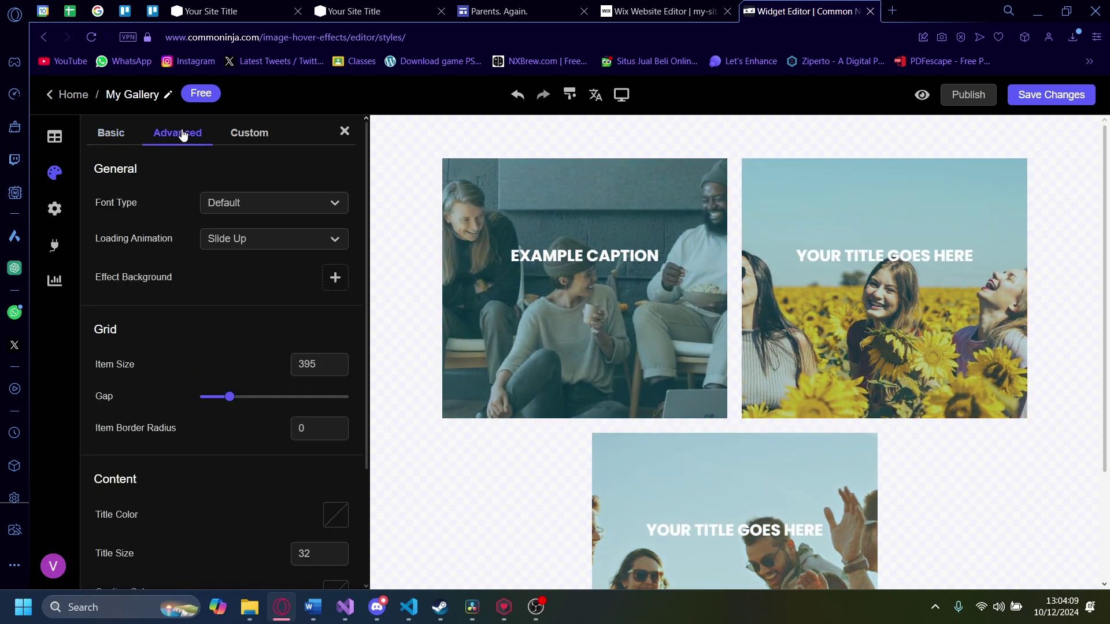
scroll(193, 366, "down", 3)
scroll(209, 403, "up", 3)
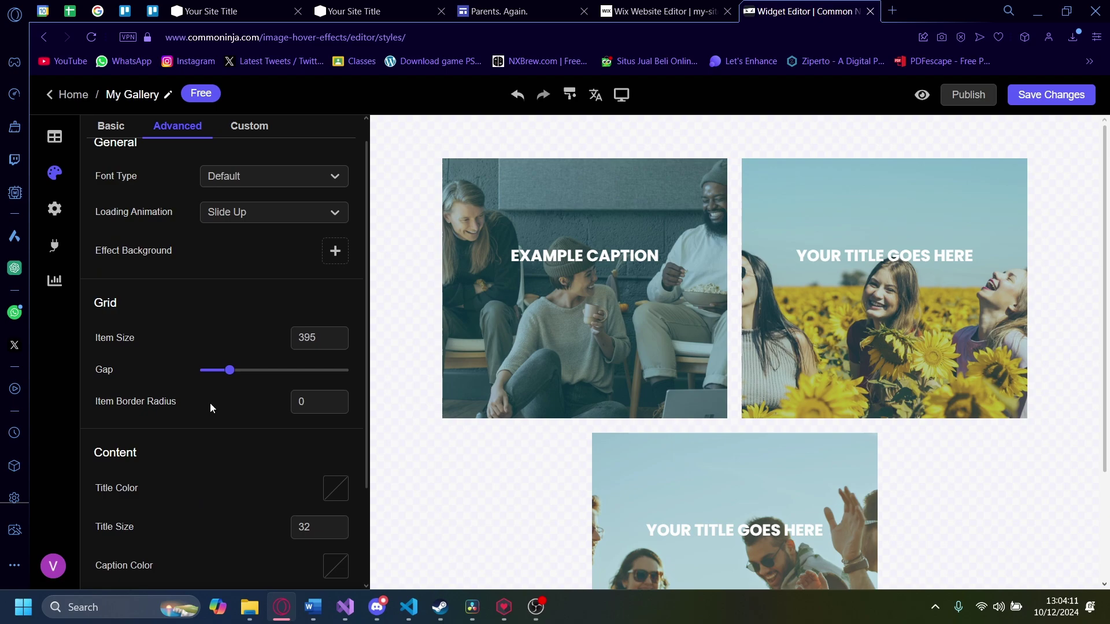
left_click(252, 136)
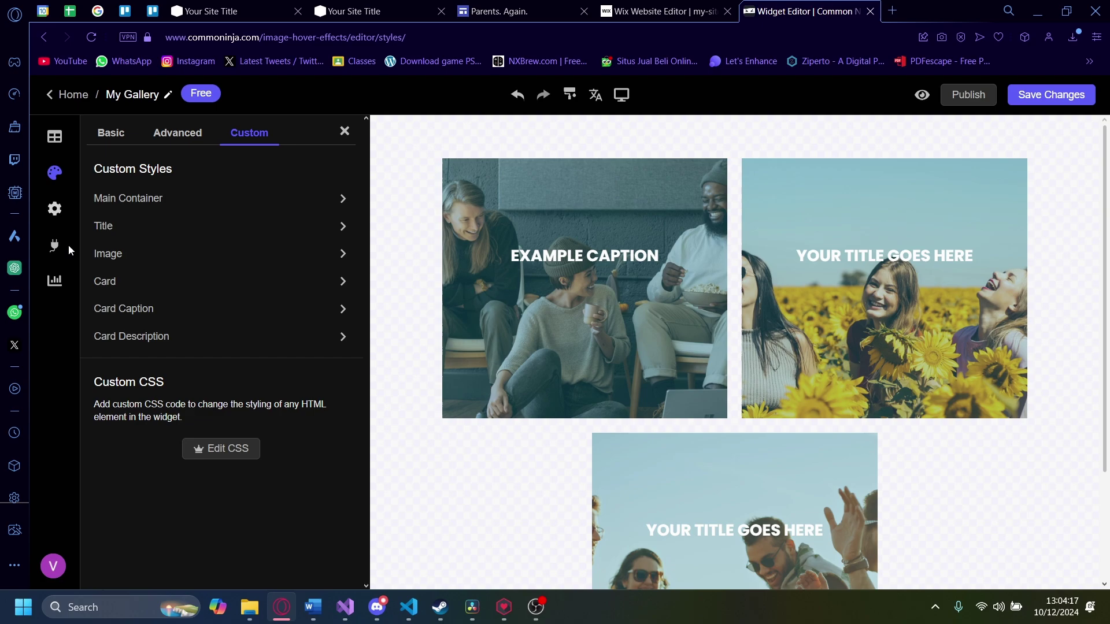
Check the Settings, Integrations and Analytics panels, then return to the gallery's Content panel.
left_click(54, 209)
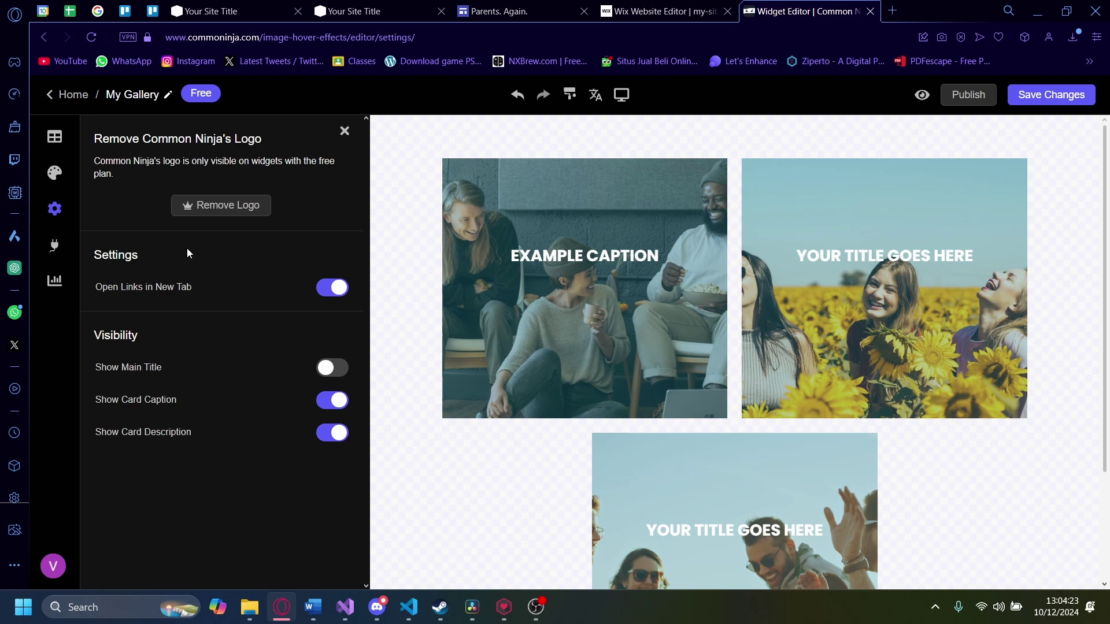
left_click(58, 245)
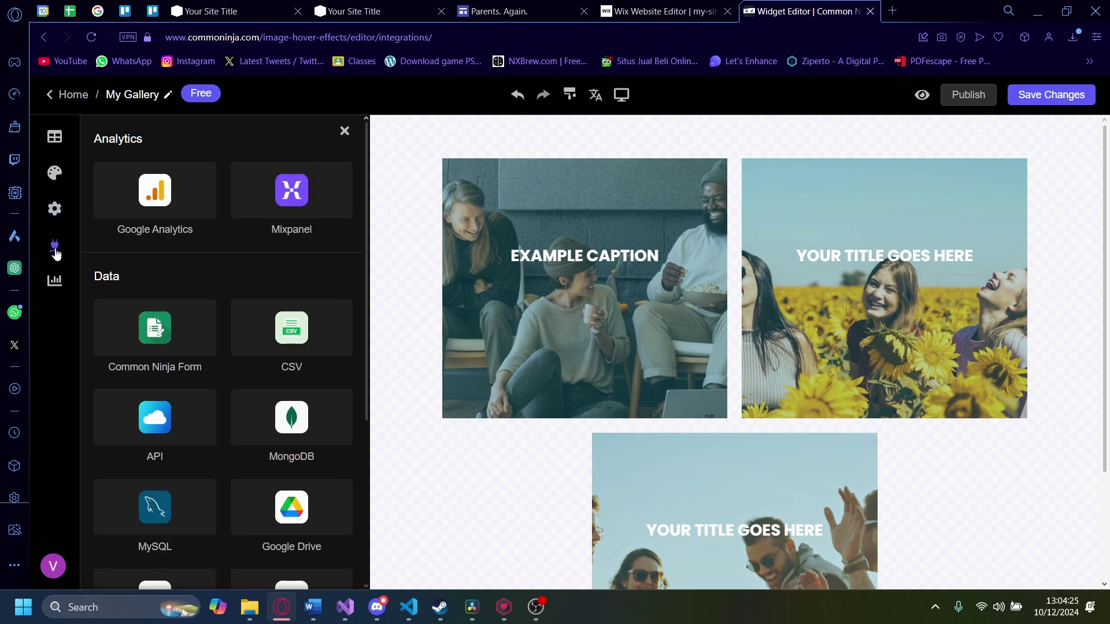
scroll(300, 295, "down", 5)
left_click(54, 280)
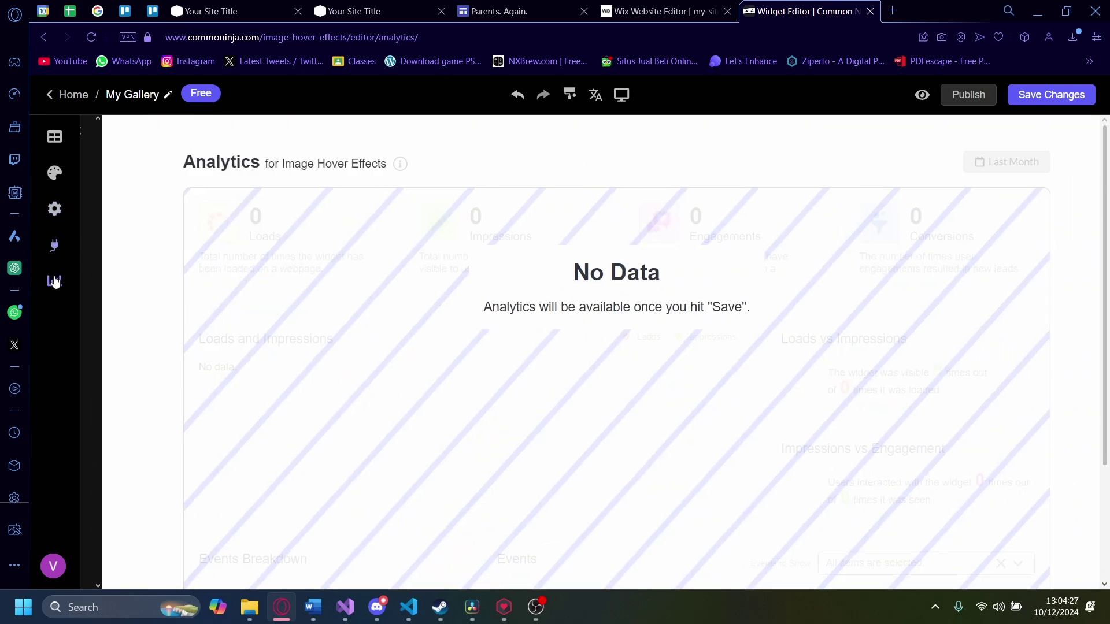
left_click(55, 137)
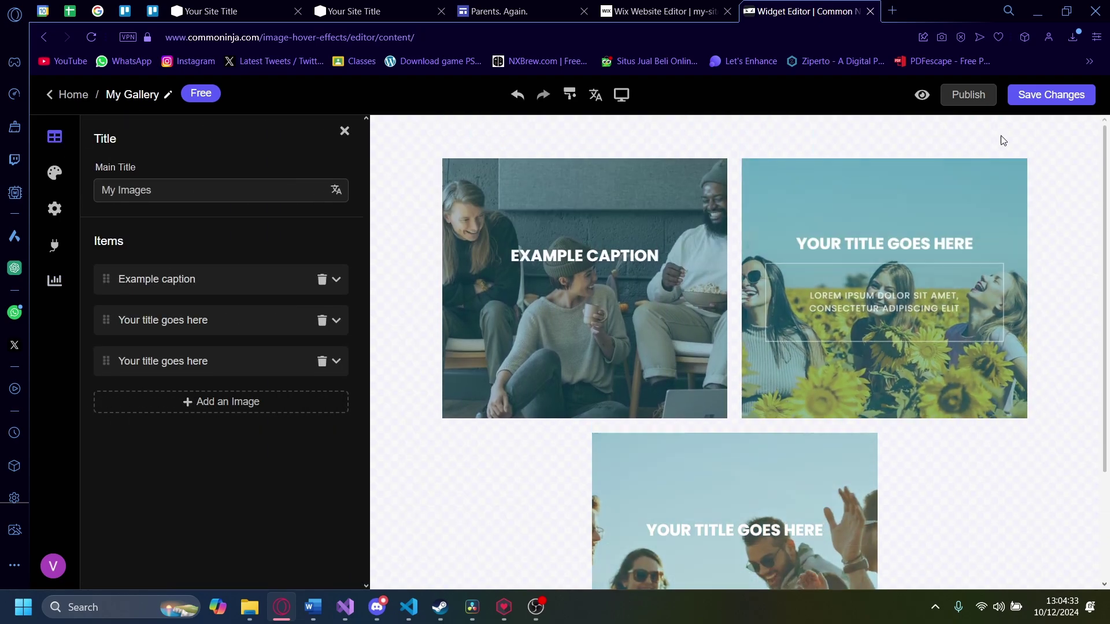
Save the gallery widget into a newly created project named 'example project'.
left_click(1052, 96)
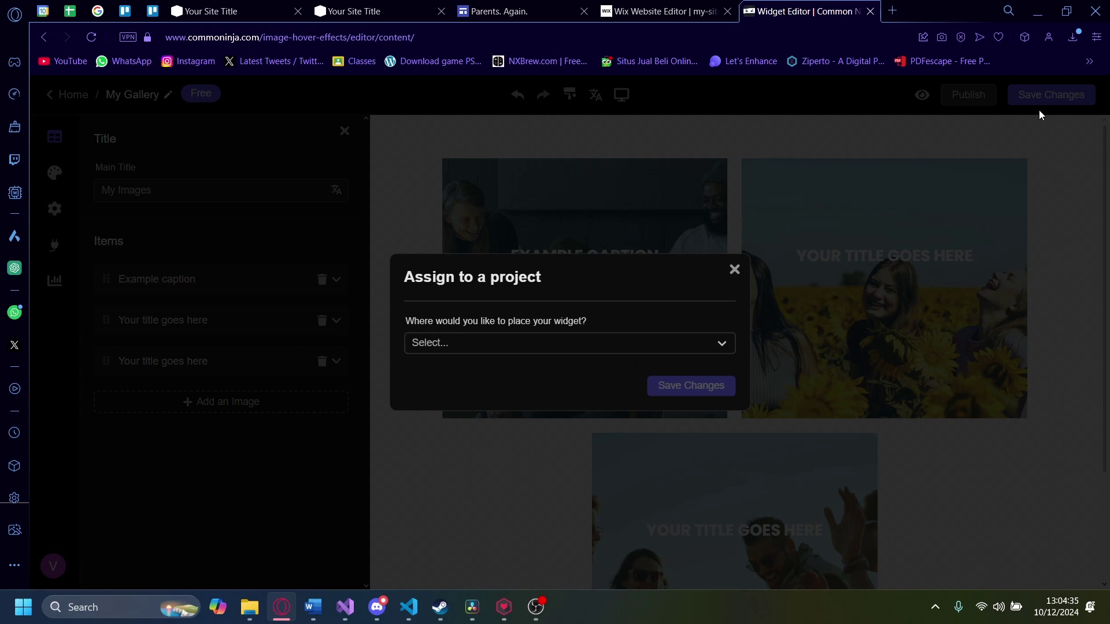
left_click(518, 355)
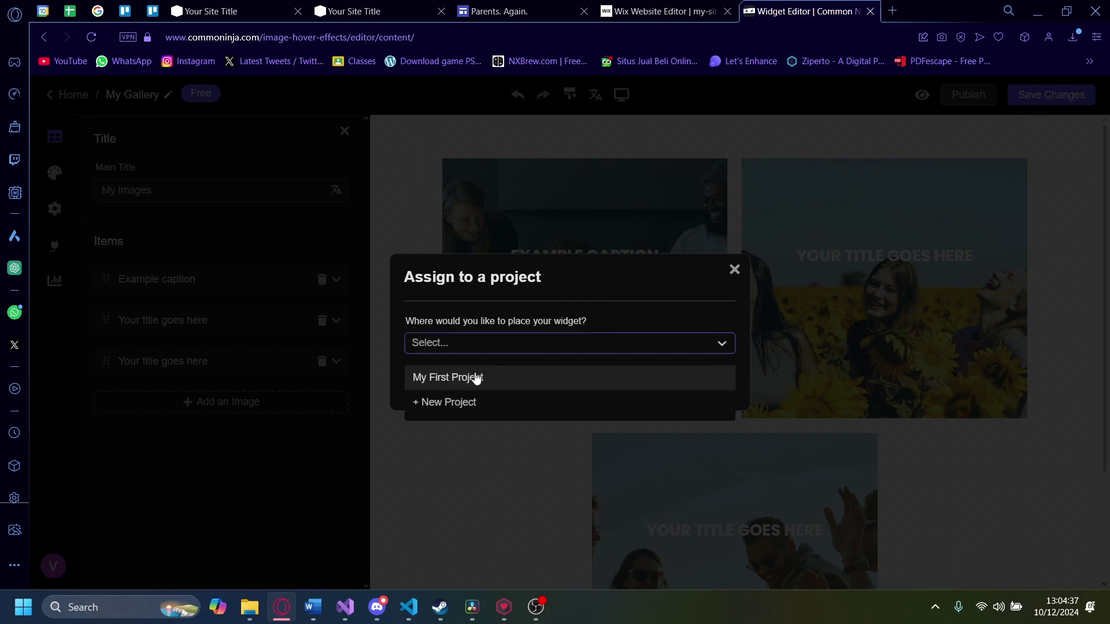
left_click(466, 402)
left_click(557, 367)
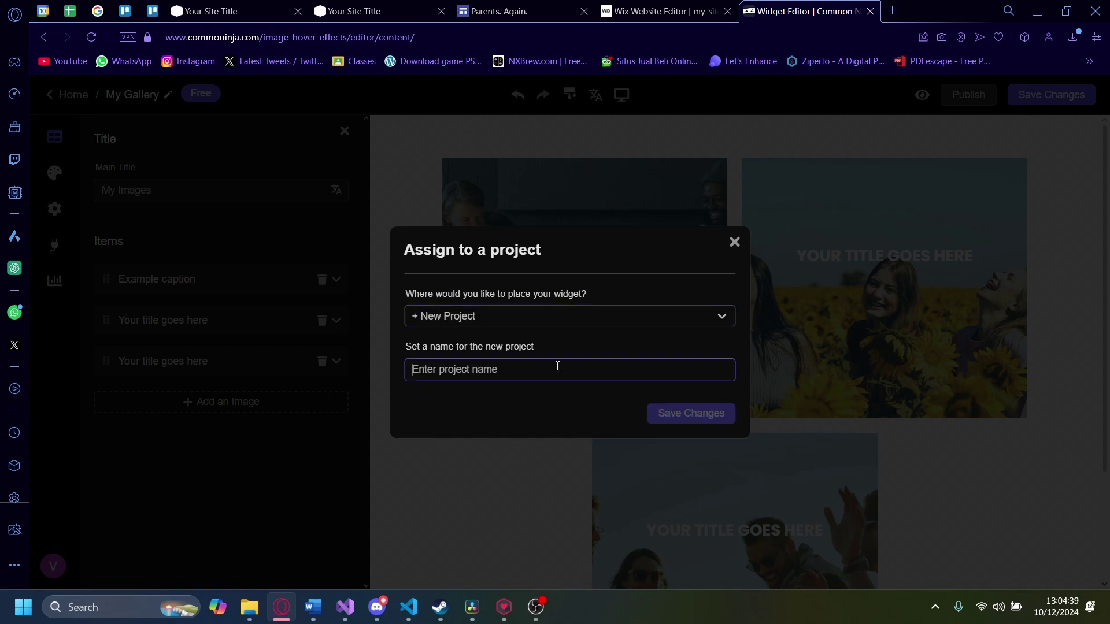
type("example project")
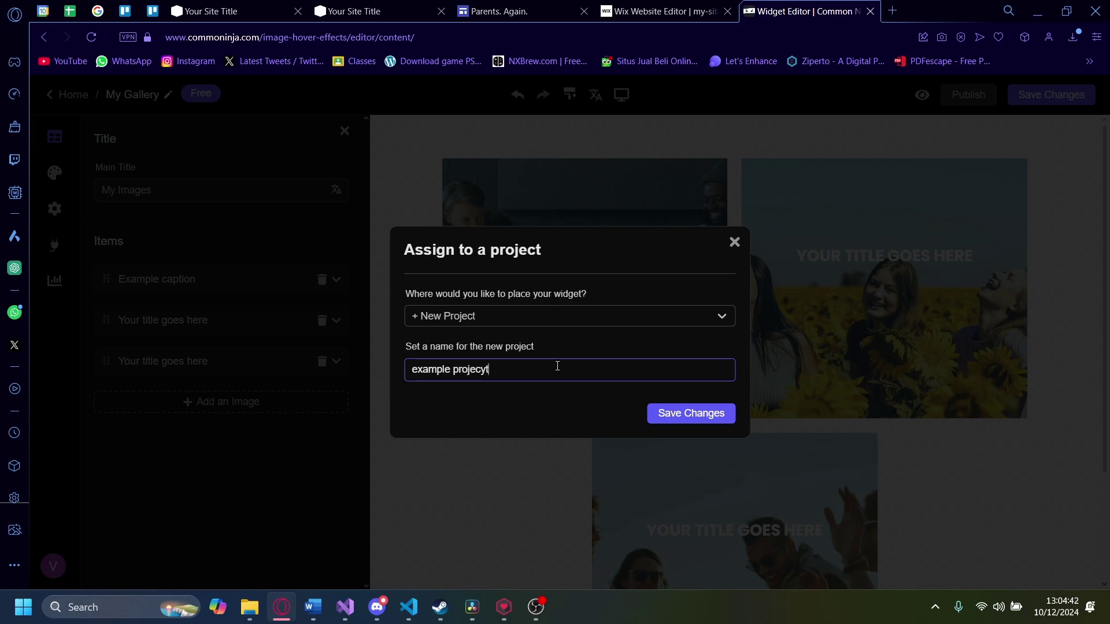
left_click(651, 415)
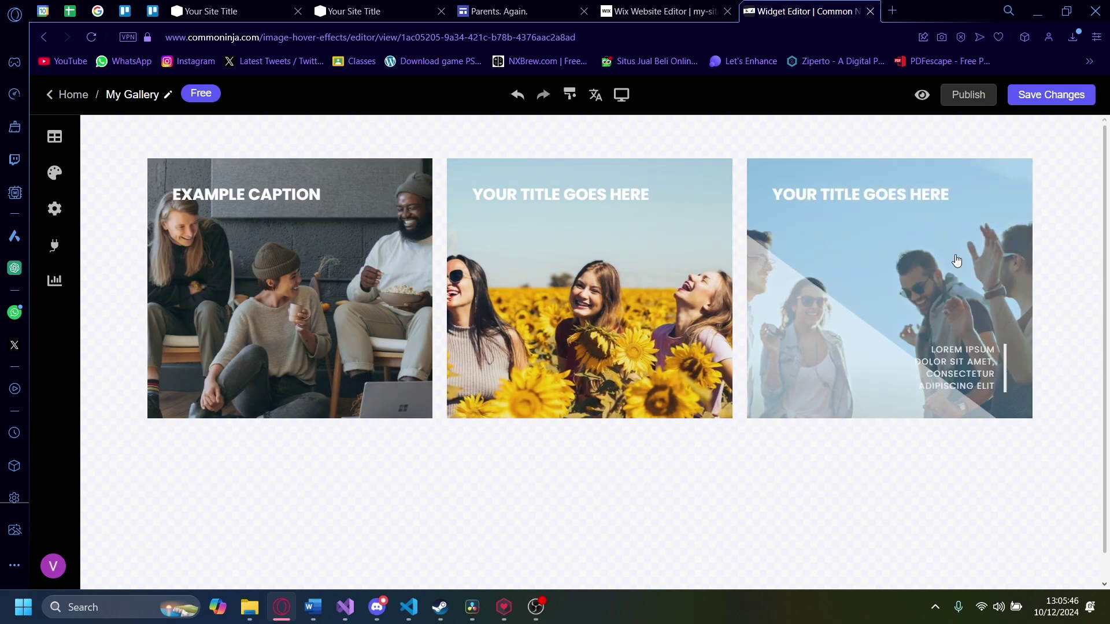
Publish the gallery and copy its embed code from the Add to Website dialog.
left_click(969, 96)
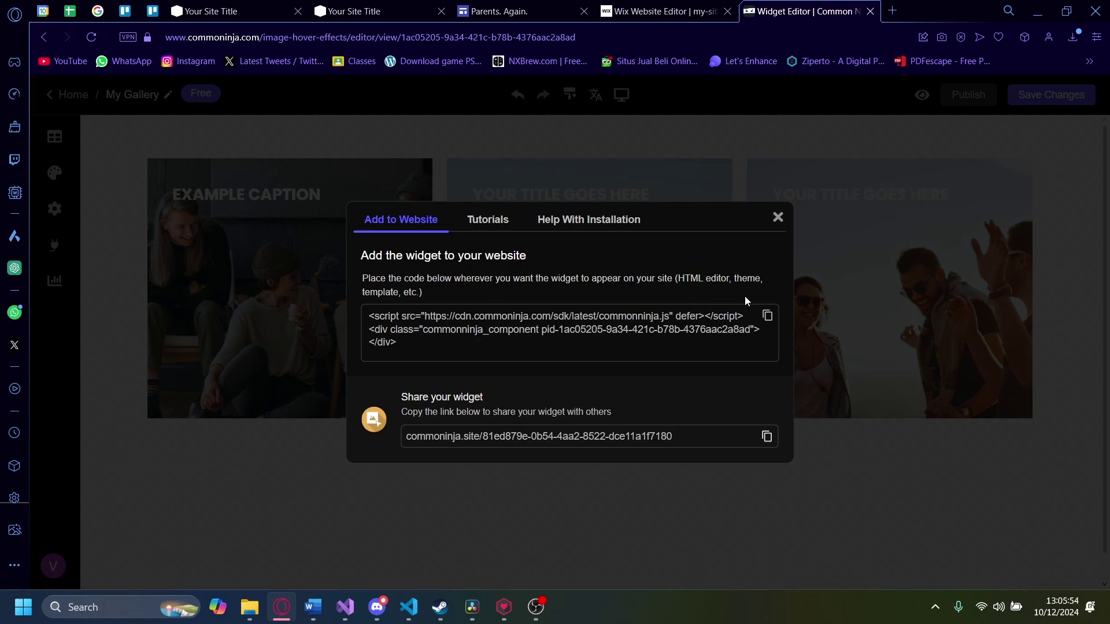
left_click(769, 322)
Paste the copied gallery embed code into a new Embed block on the Family Update page.
left_click(473, 13)
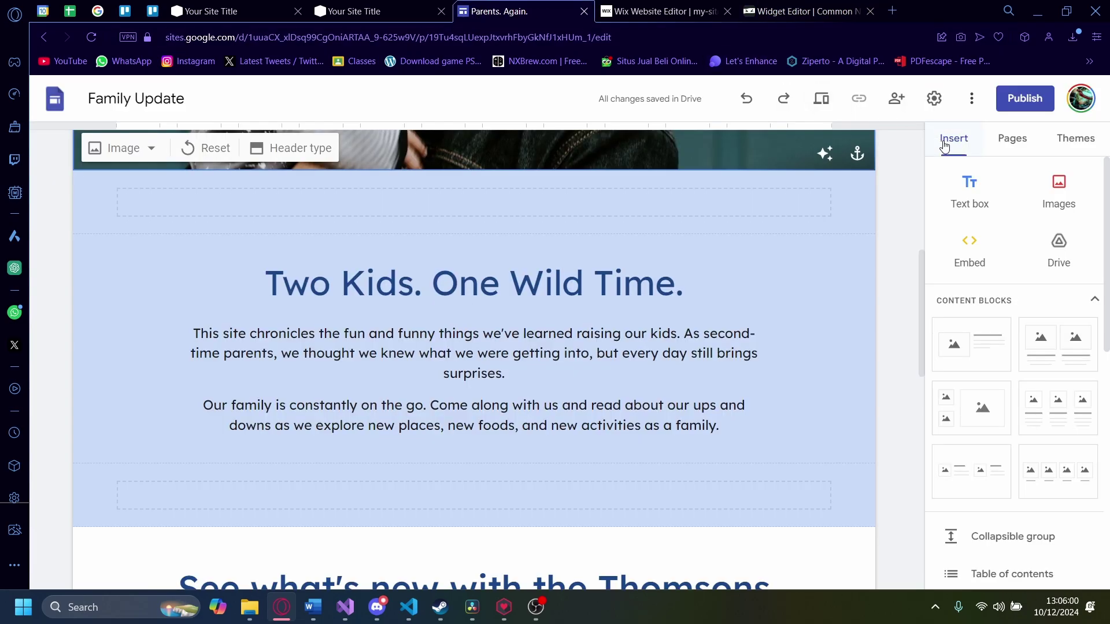
left_click(986, 252)
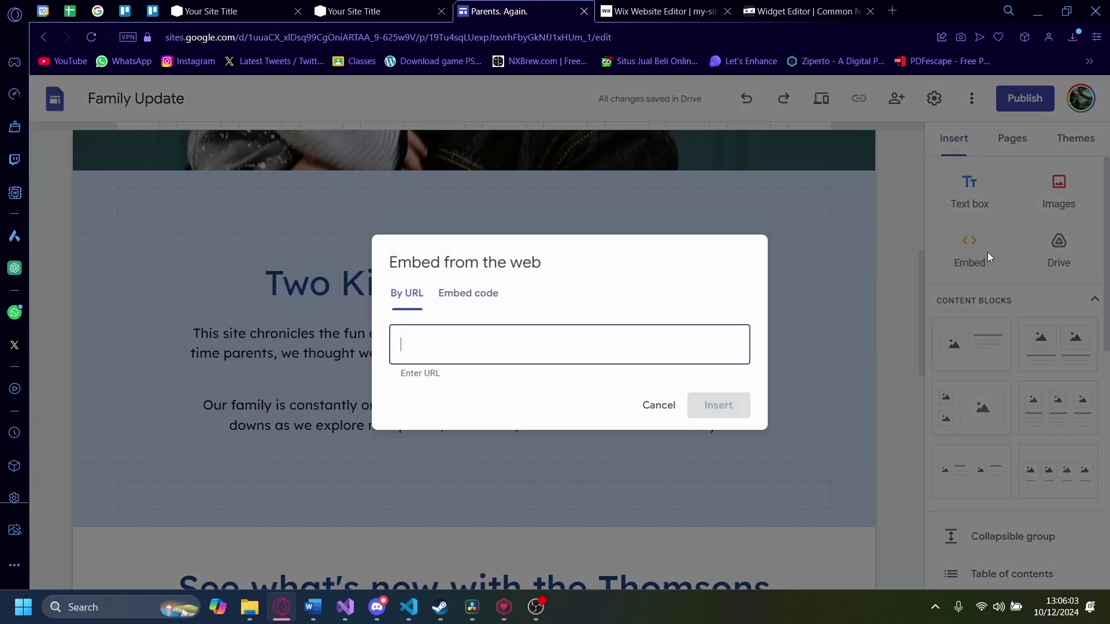
left_click(464, 292)
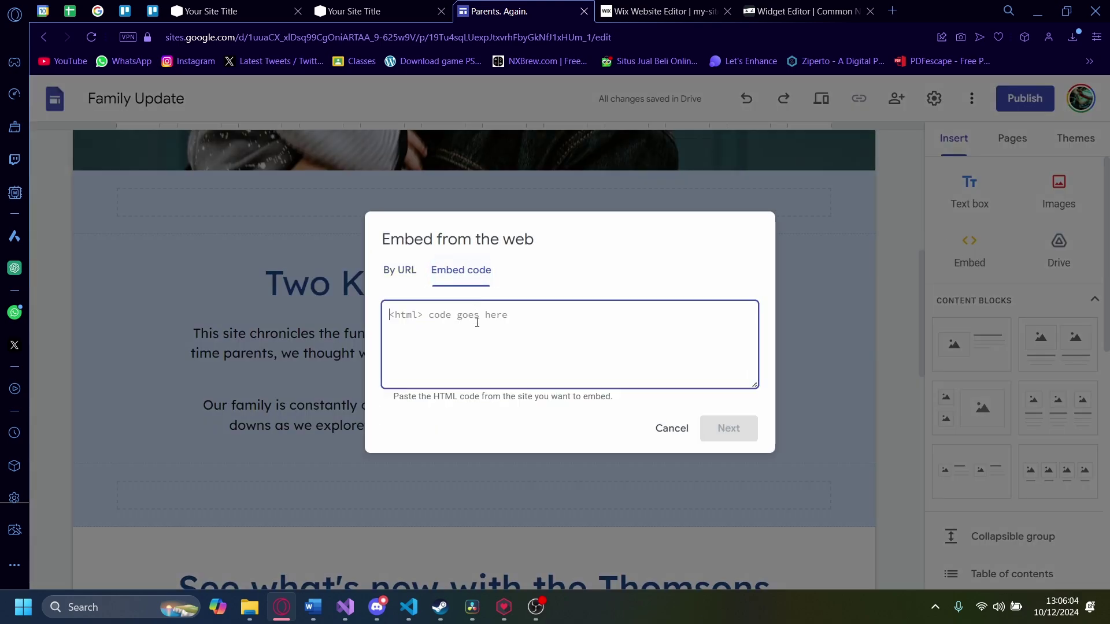
key("ctrl+v")
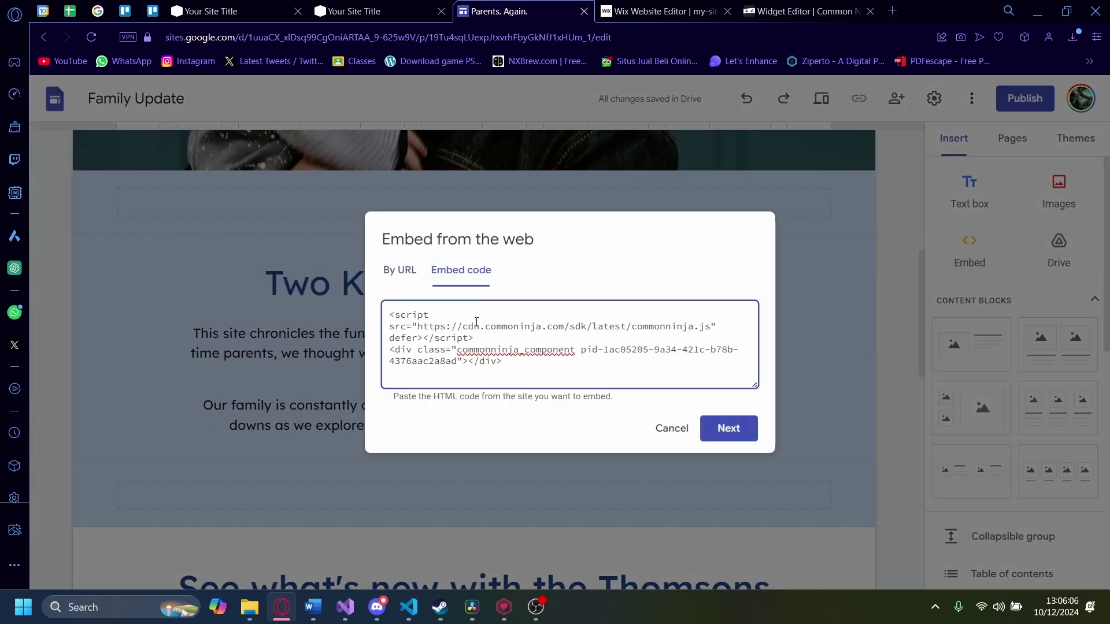
left_click(720, 428)
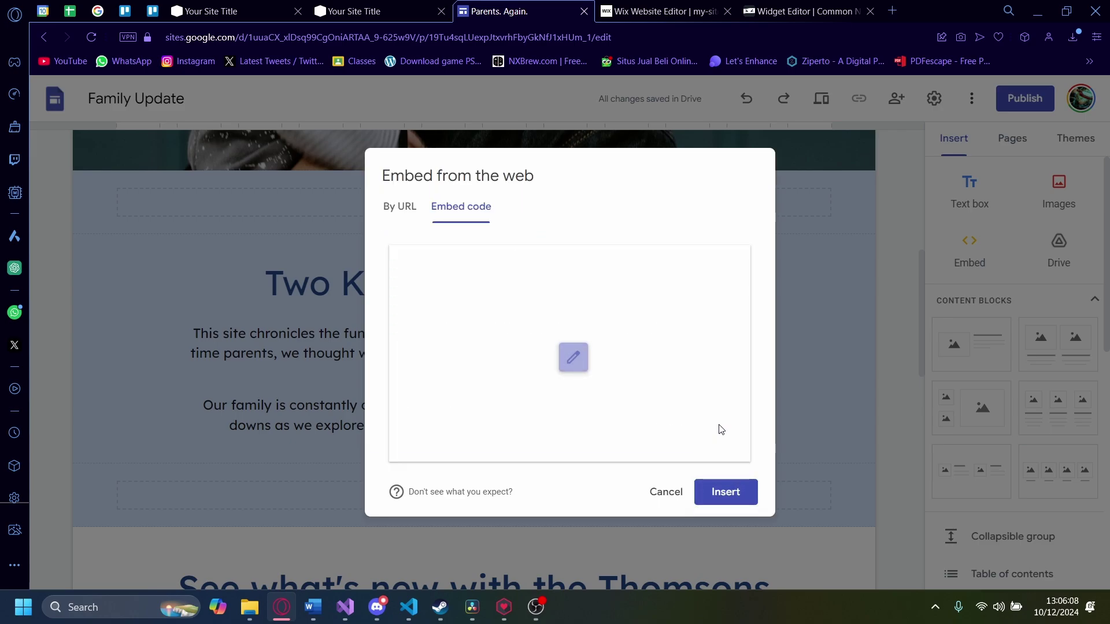
left_click(705, 490)
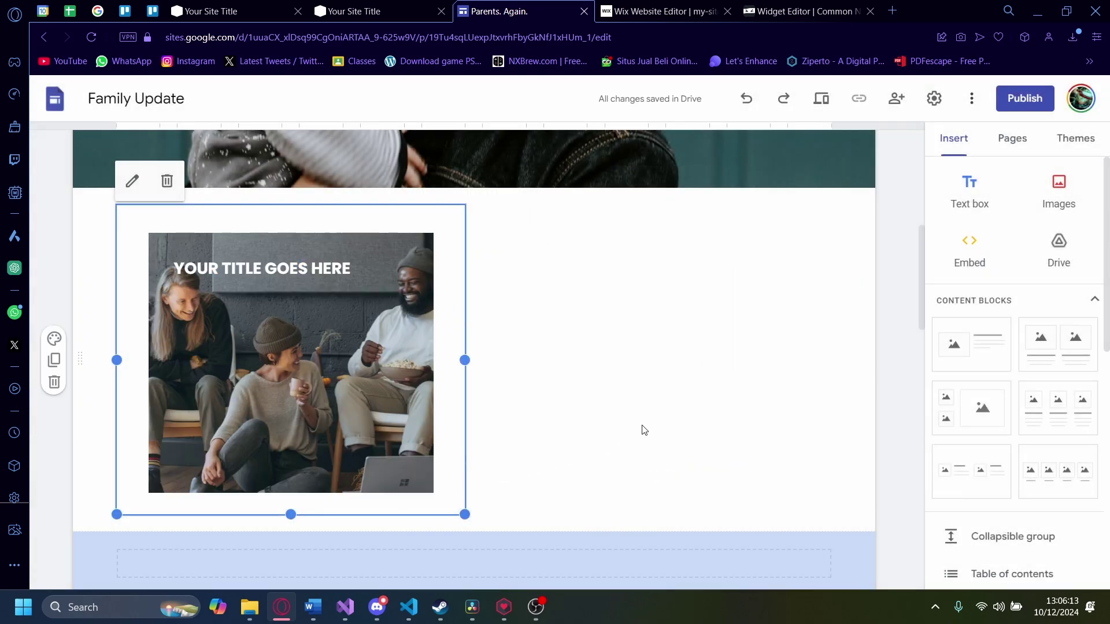
left_click(657, 376)
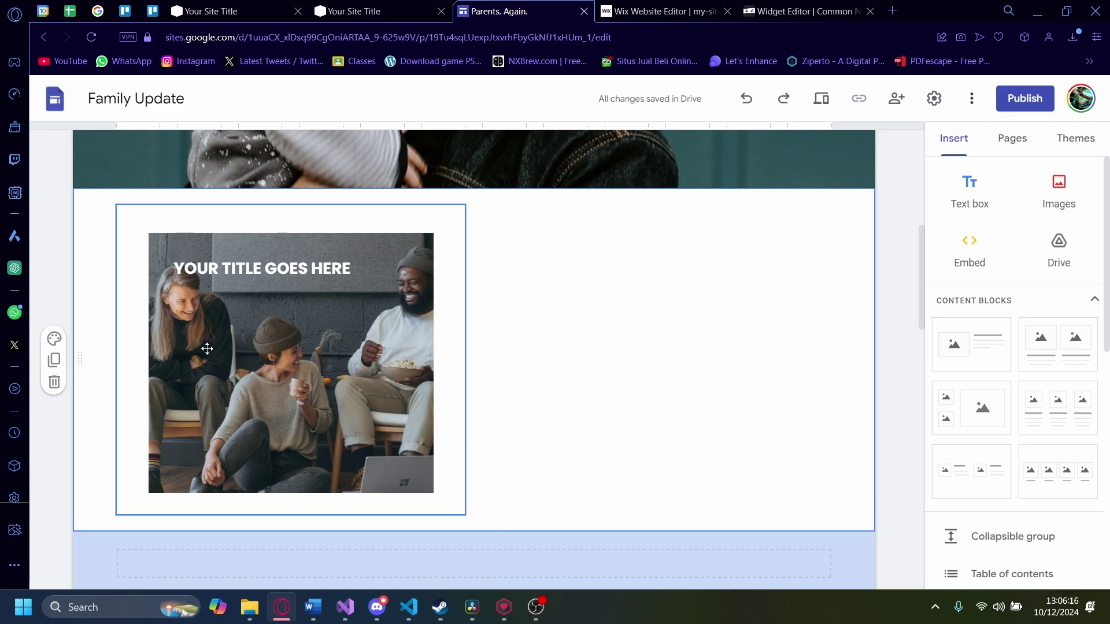
mouse_move(875, 179)
left_click(969, 106)
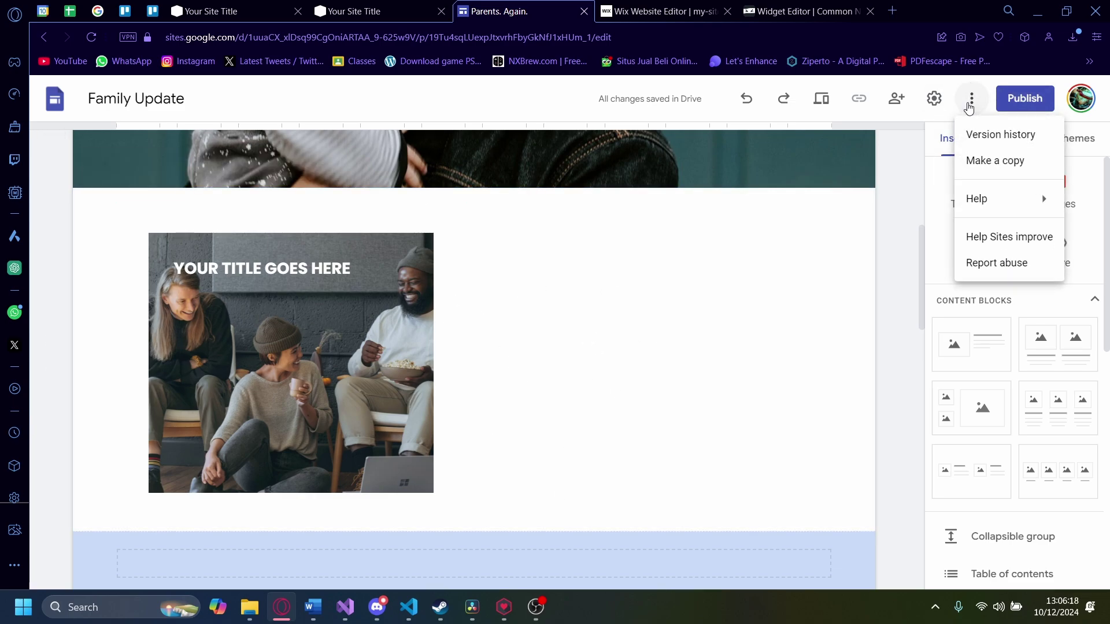
key("Escape")
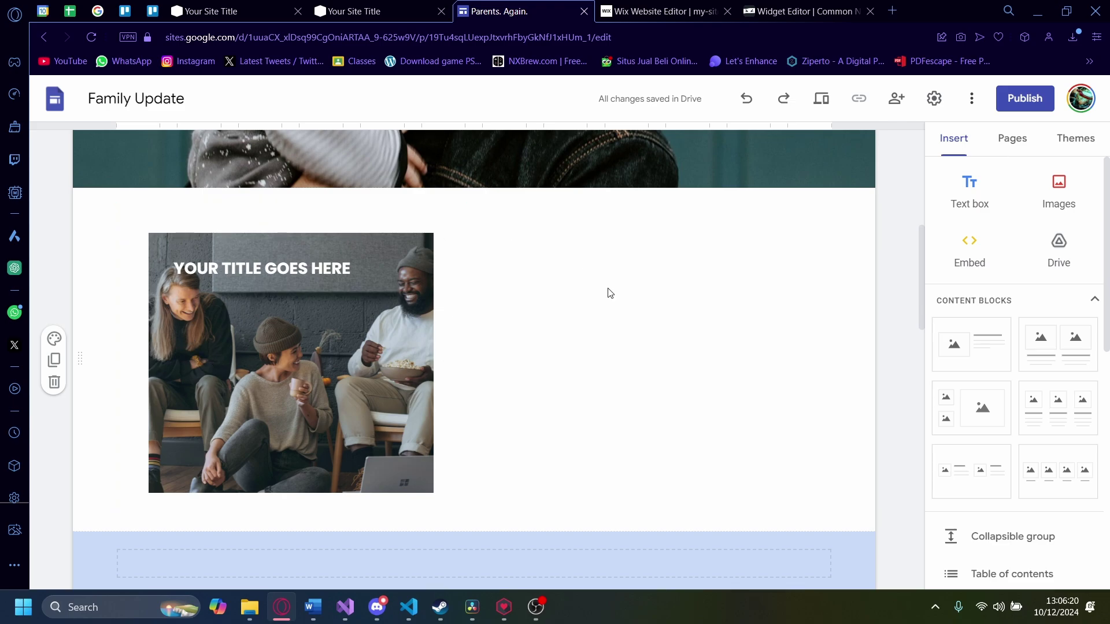